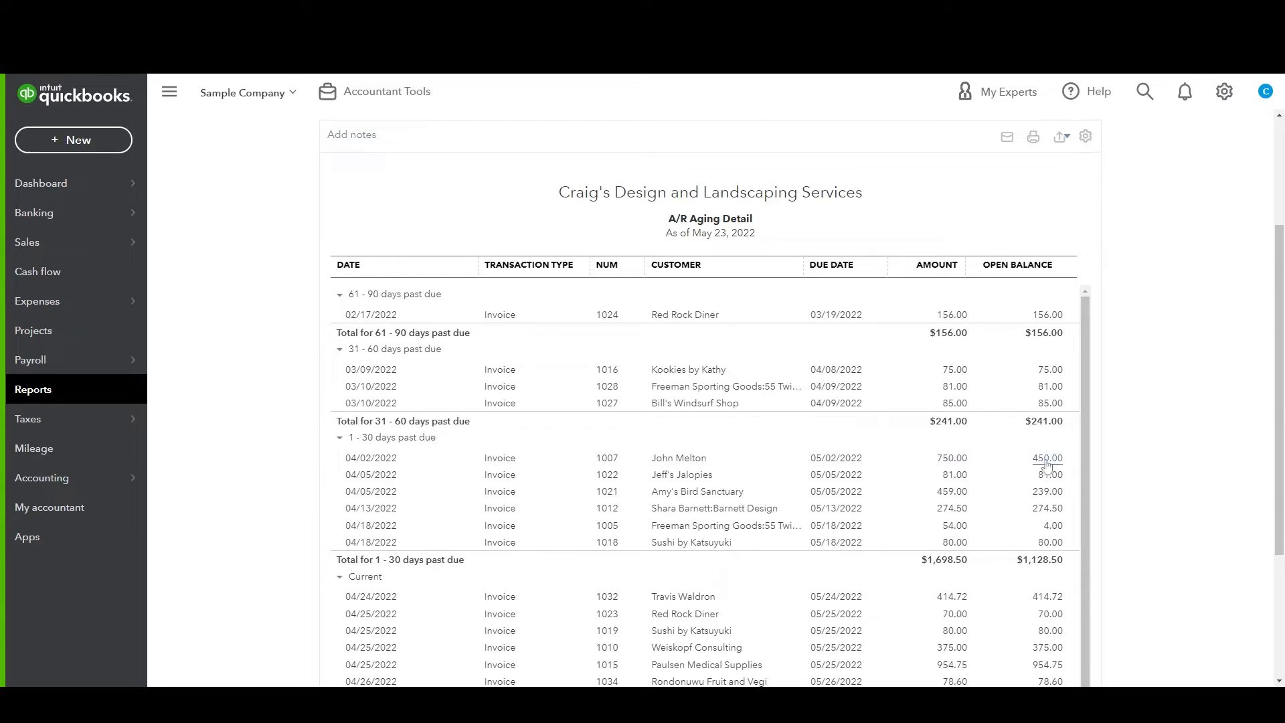
Remove the Amount column from the A/R Aging Detail report, leaving Open Balance as the only amount column.
click(1087, 137)
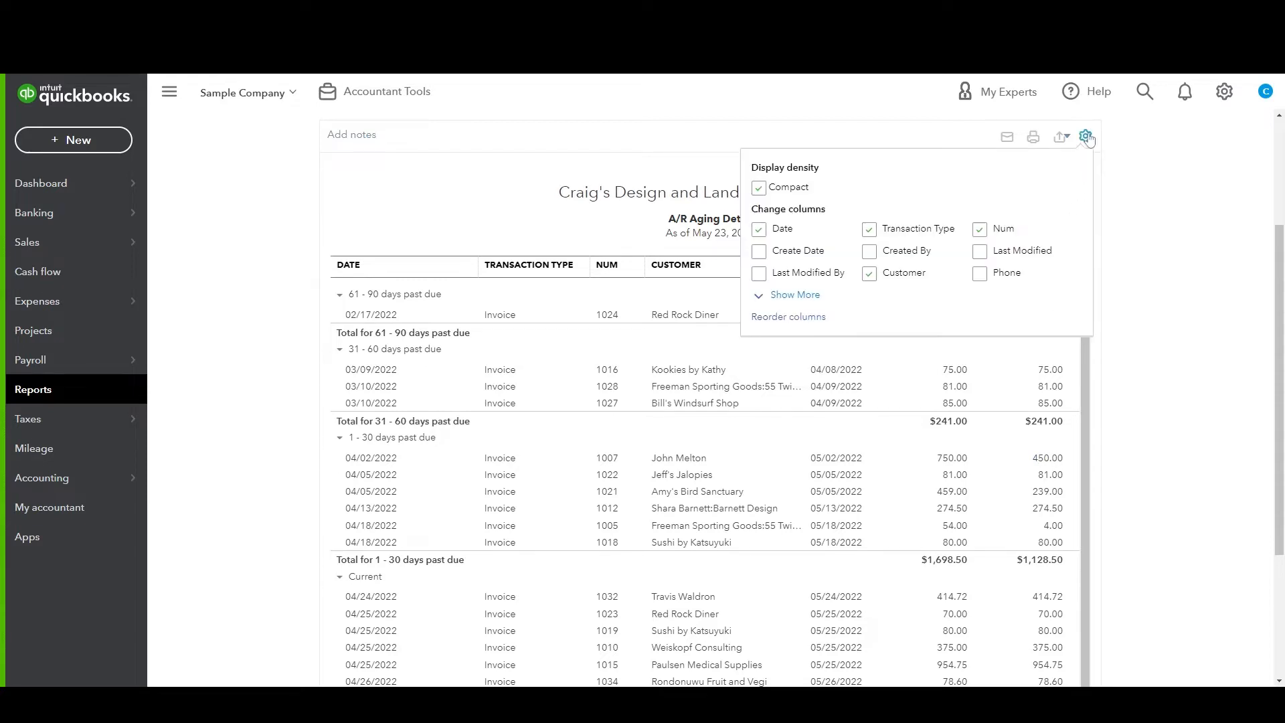
click(795, 296)
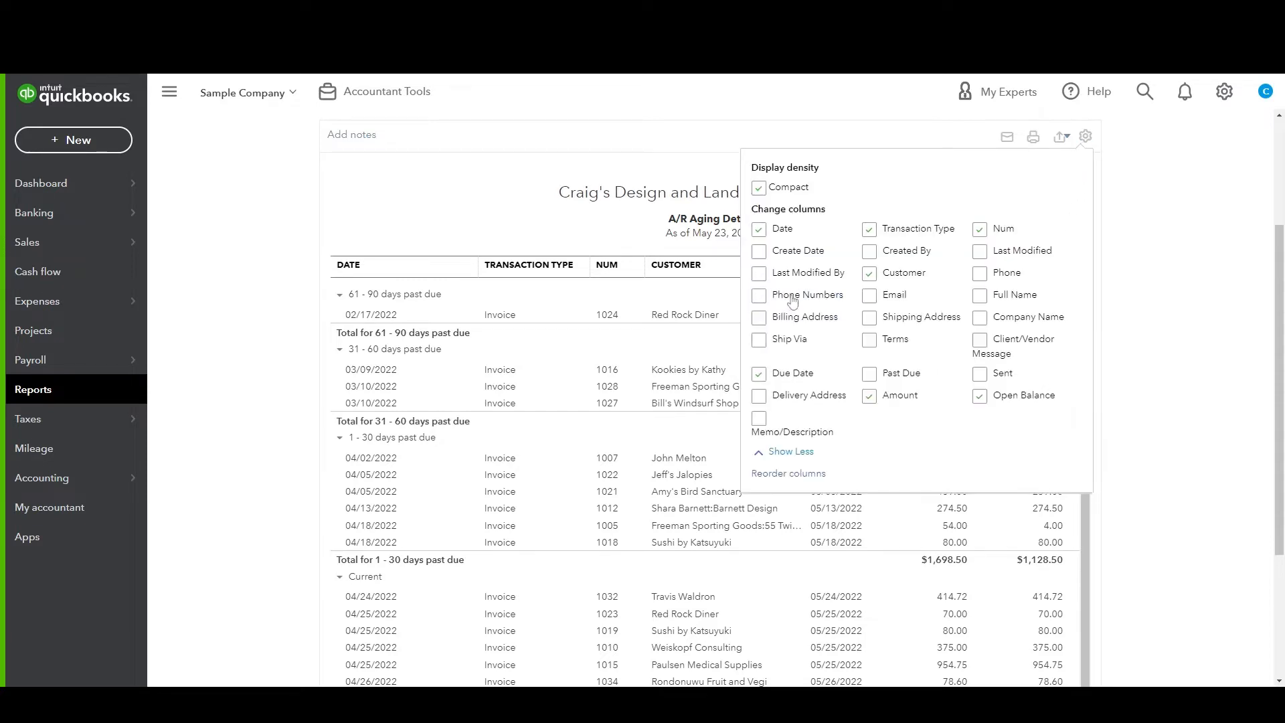
click(869, 398)
click(1146, 314)
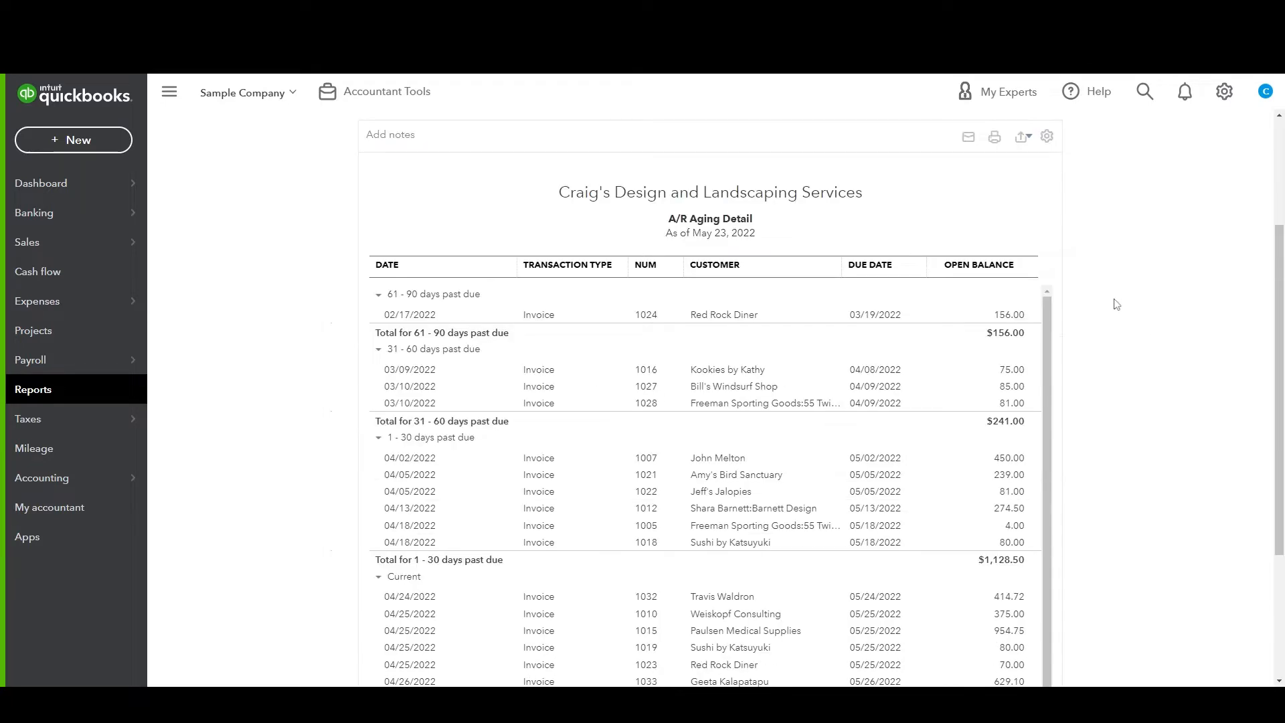
Export the A/R Aging Detail report to Excel.
scroll(239, 314, up, 3)
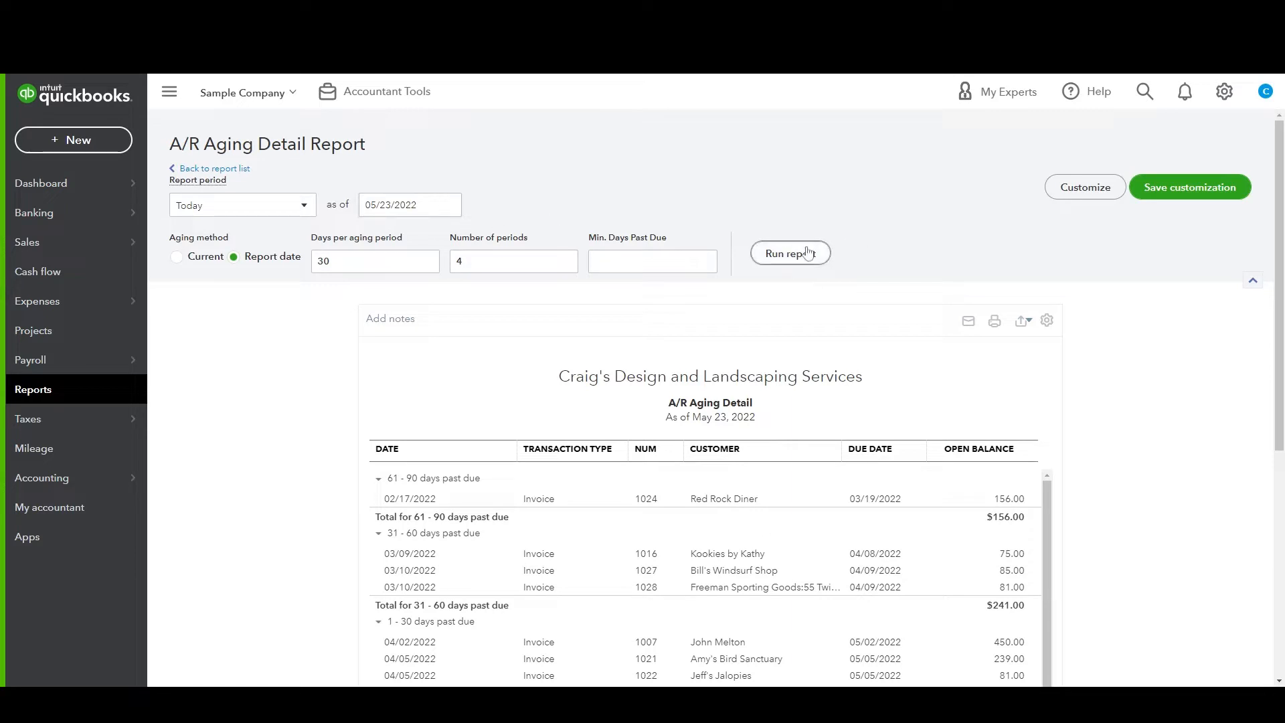
click(1022, 320)
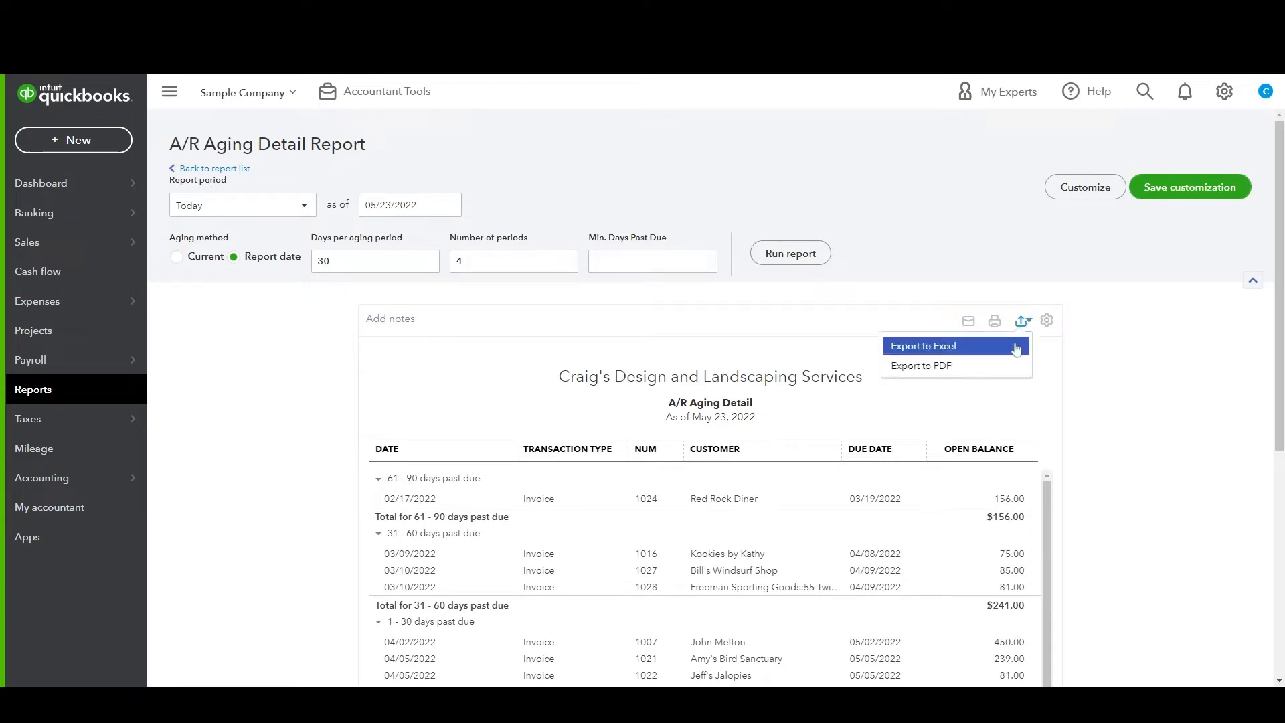
click(1008, 348)
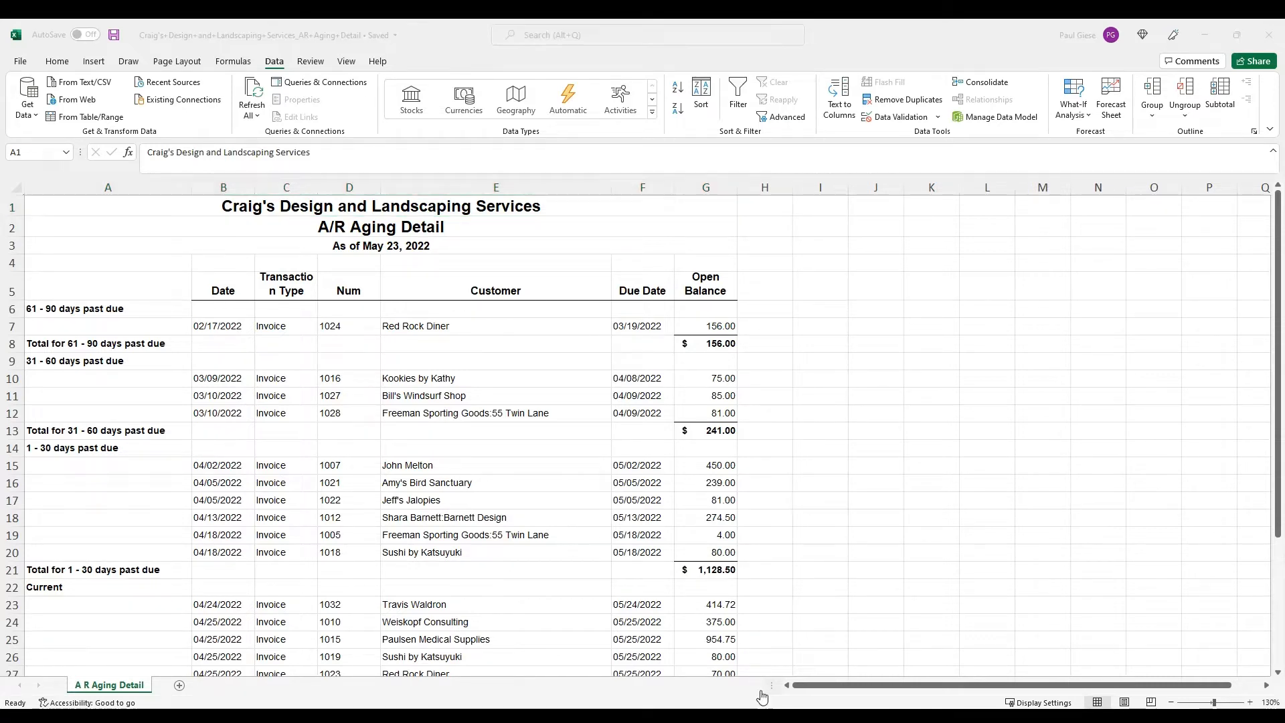
In the exported Excel workbook, duplicate the A R Aging Detail sheet and rename the copy "AR updated".
right_click(103, 686)
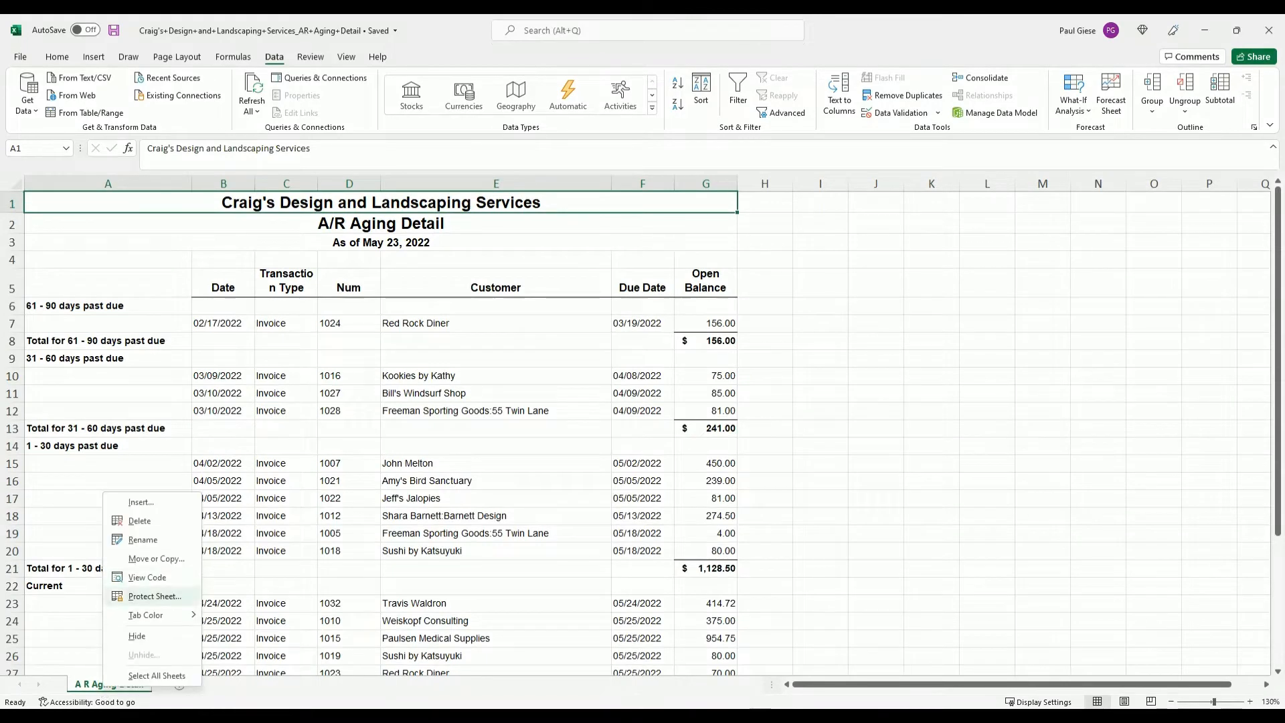
click(168, 564)
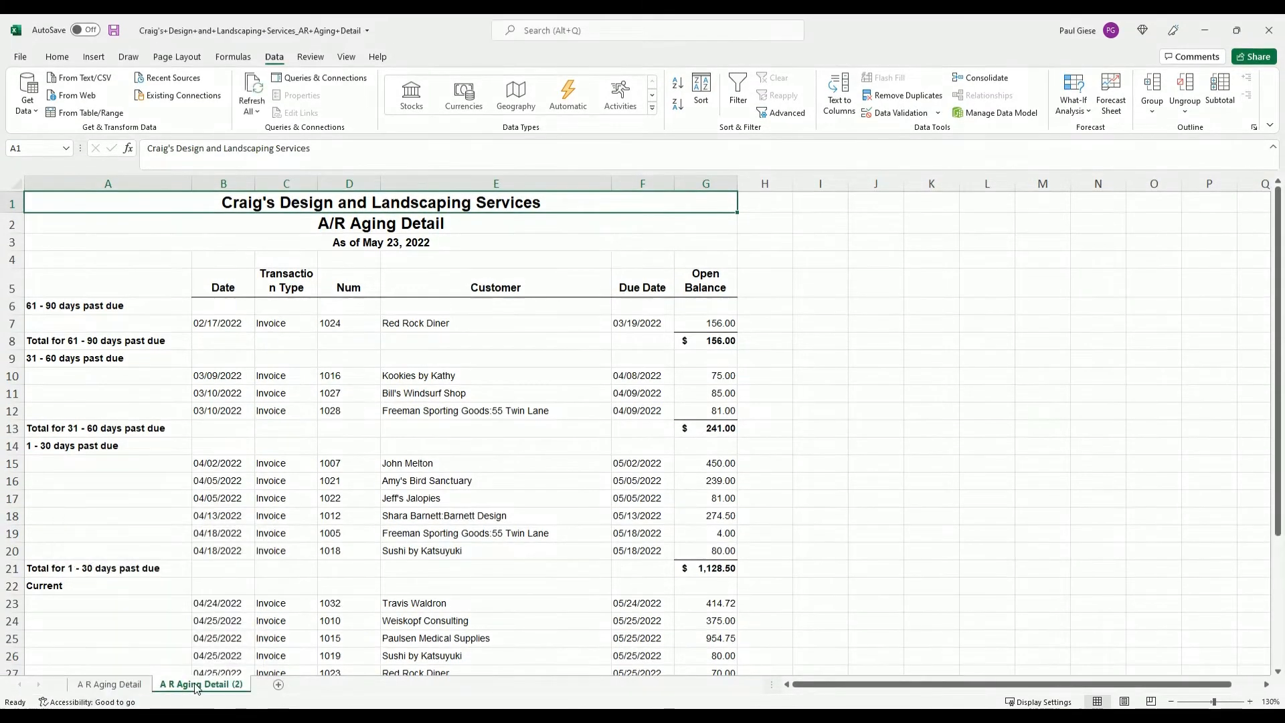
double_click(197, 688)
text(AR updated)
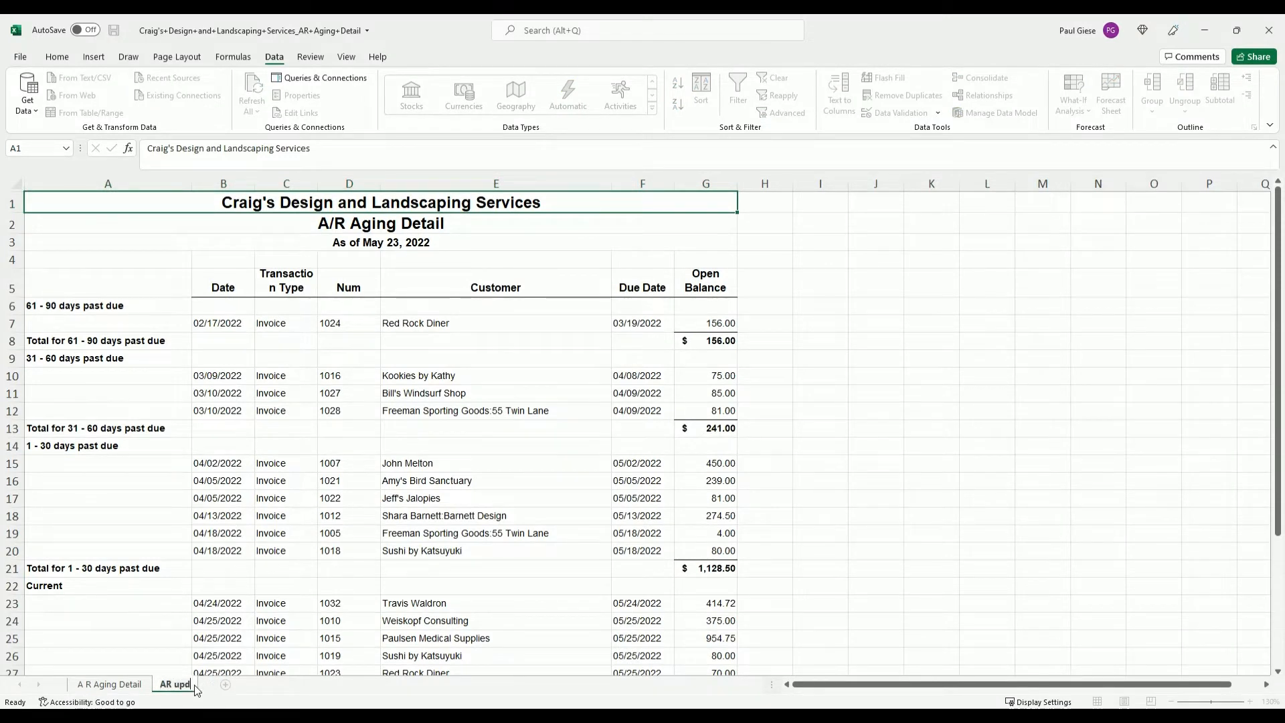
key(Return)
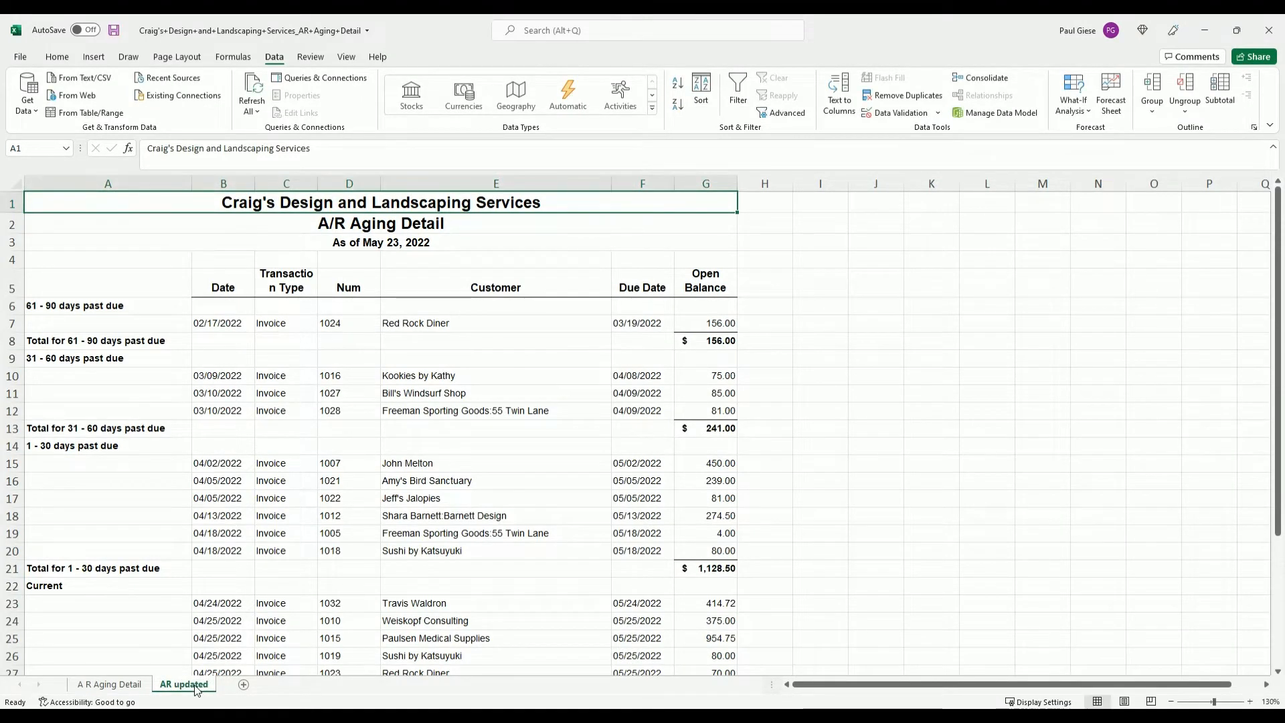
Delete the report title rows 1 to 4 above the column headers.
key(shift+space)
key(shift+Down)
key(shift+Down)
key(shift+Down)
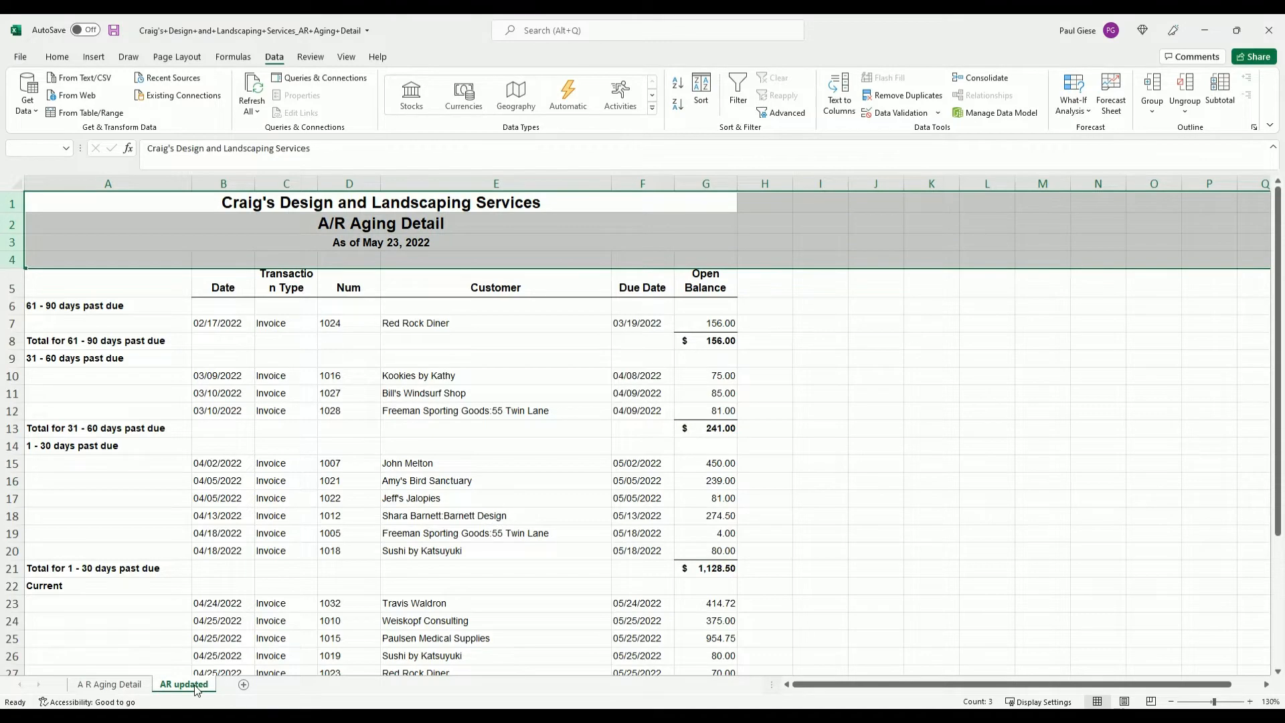
key(ctrl+minus)
Delete rows 29 to 37 at the end of the sheet, covering the Current total, the grand total and the timestamp.
key(ctrl+End)
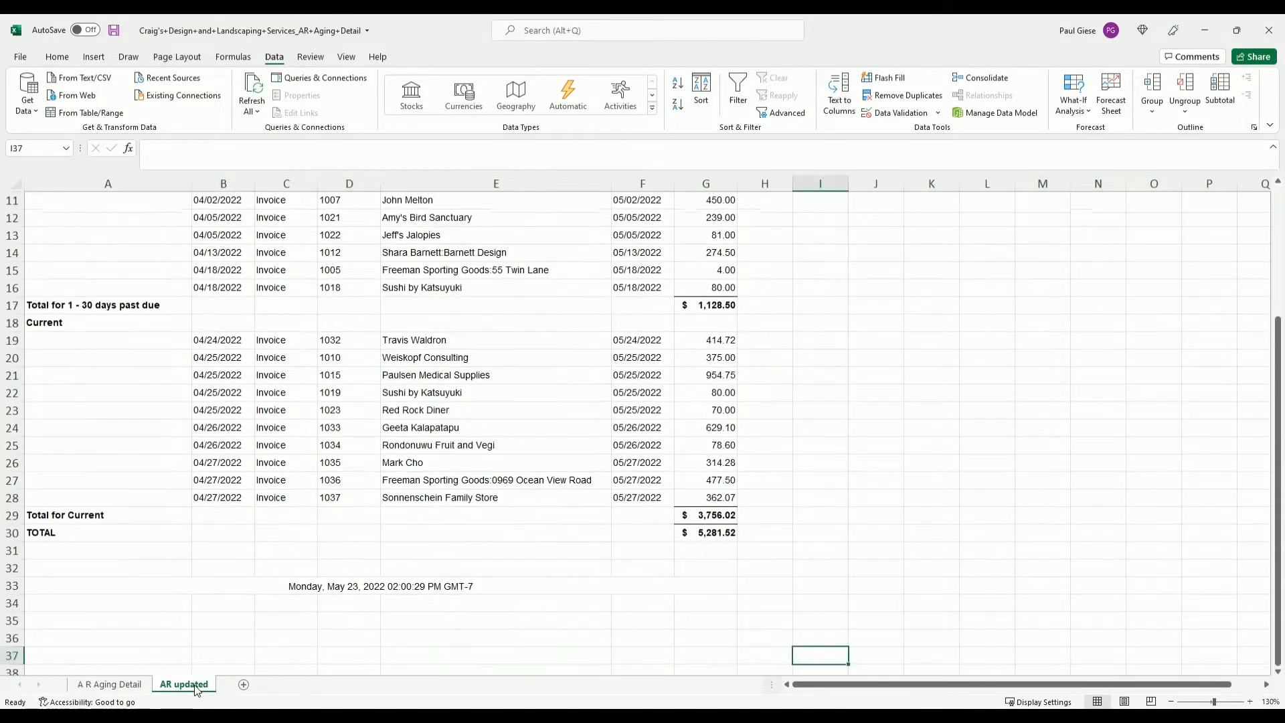
key(shift+space)
key(shift+Up)
key(shift+Up)
key(shift+Up)
key(shift+Up)
key(shift+Up)
key(shift+Up)
key(shift+Up)
key(shift+Up)
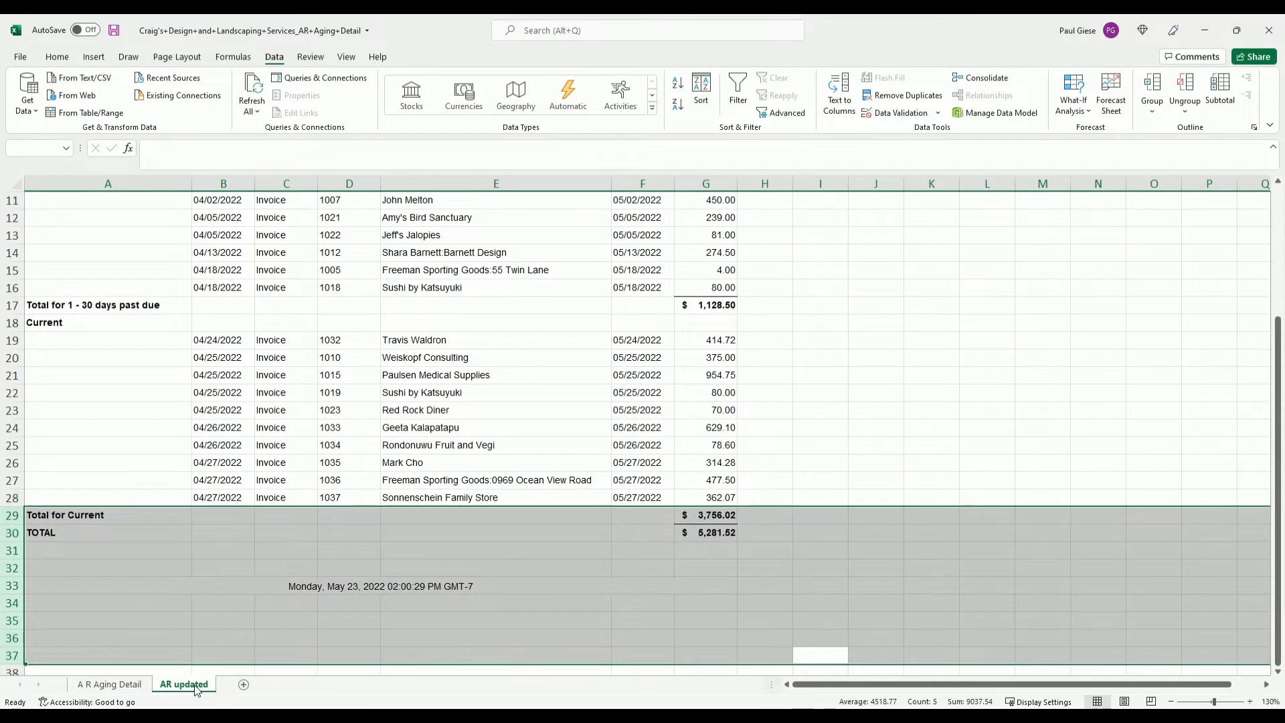
key(ctrl+minus)
Delete column A, which holds the aging period labels.
key(ctrl+Home)
key(ctrl+space)
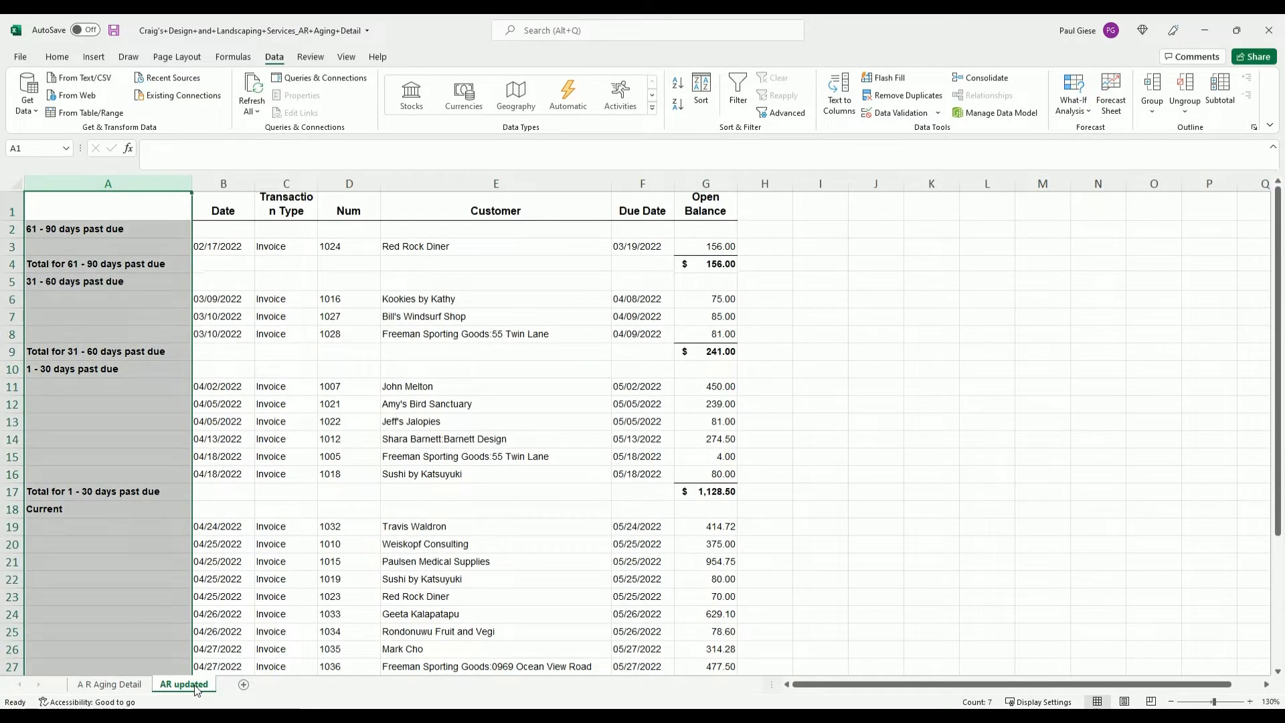
key(ctrl+minus)
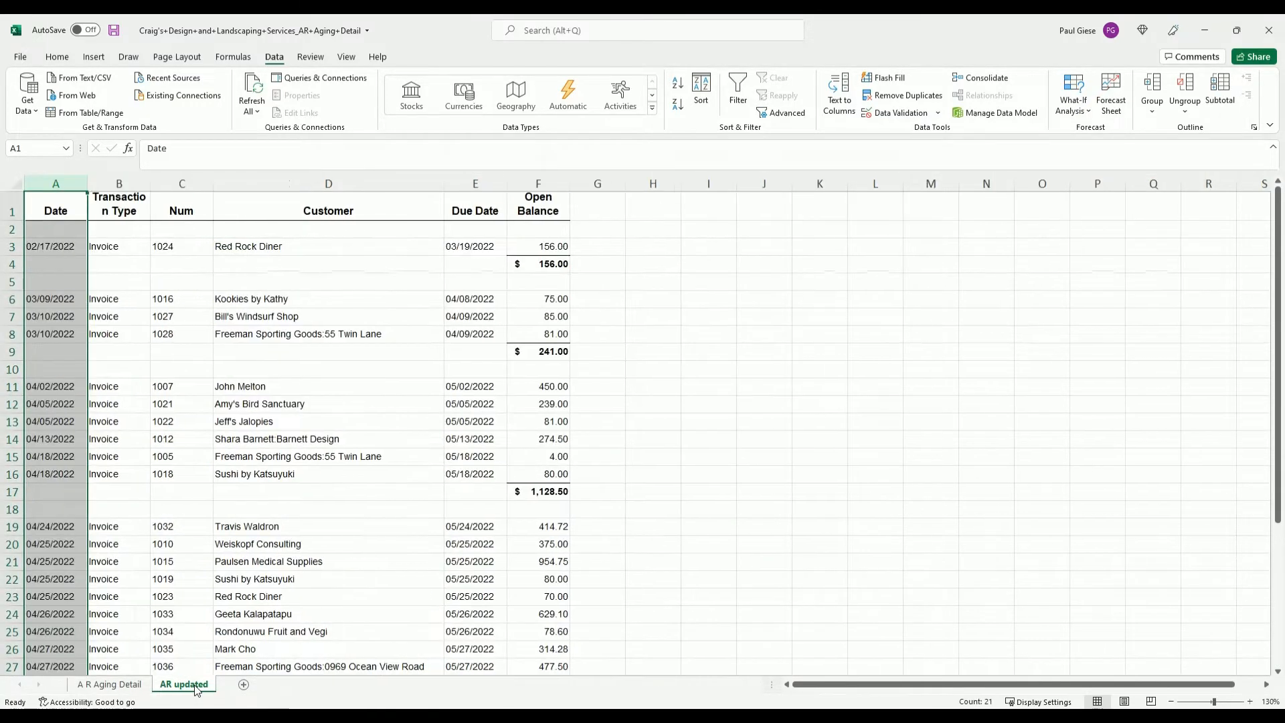
Add filters to the columns Date through Open Balance and sort the data by Customer from A to Z.
key(ctrl+shift+Right)
key(alt)
key(a)
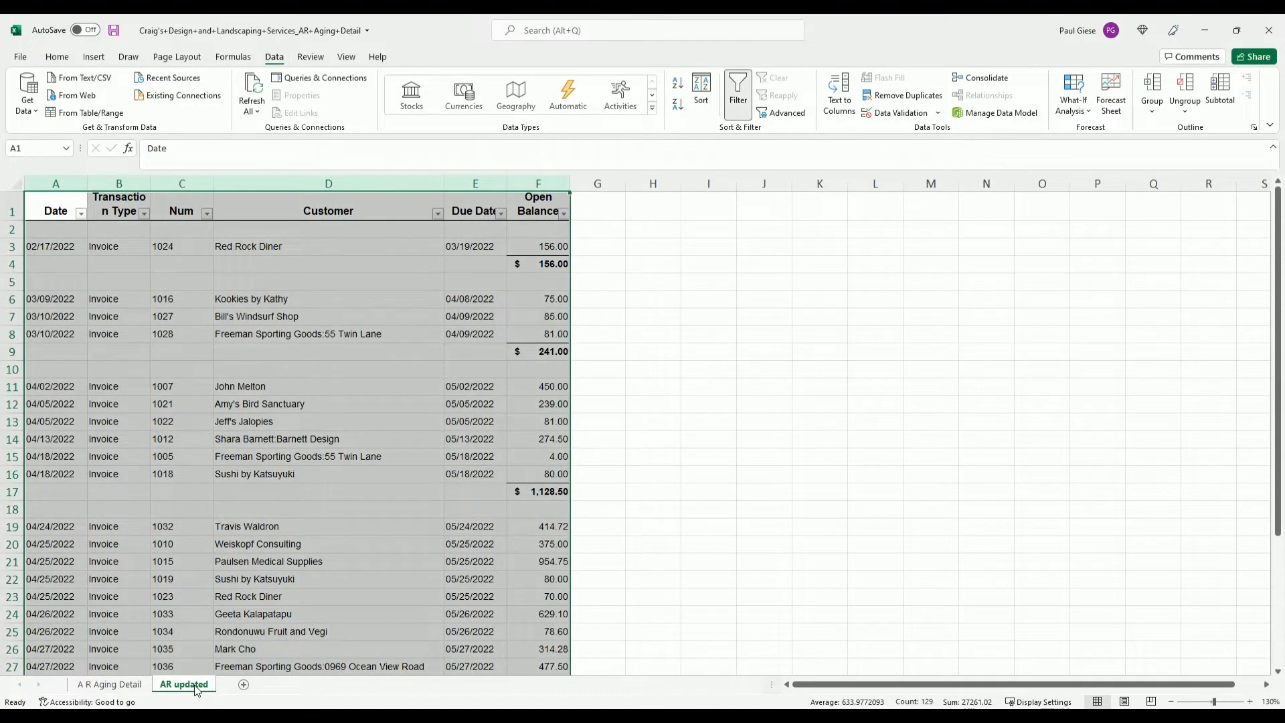
key(t)
key(Right)
key(Right)
key(Right)
key(alt+Down)
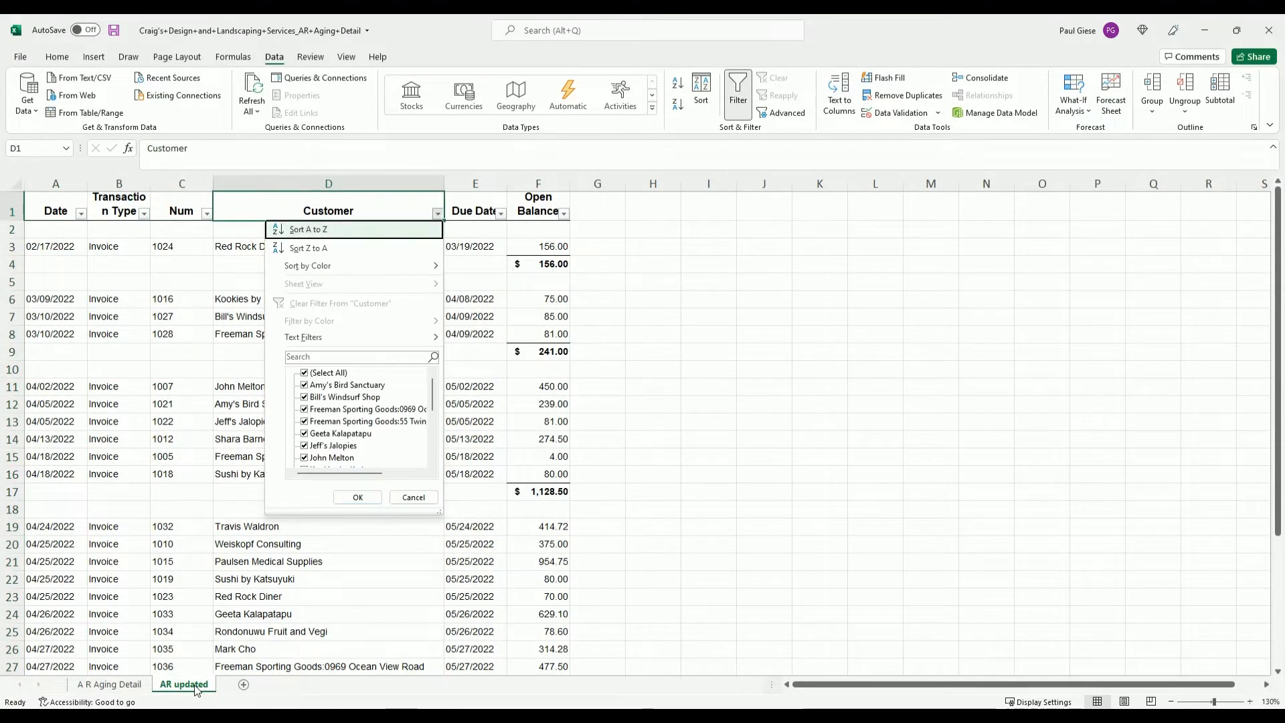
key(s)
Delete rows 22 to 30 below the last invoice, which contain only leftover subtotals, and return to the Customer header.
key(Down)
key(ctrl+Down)
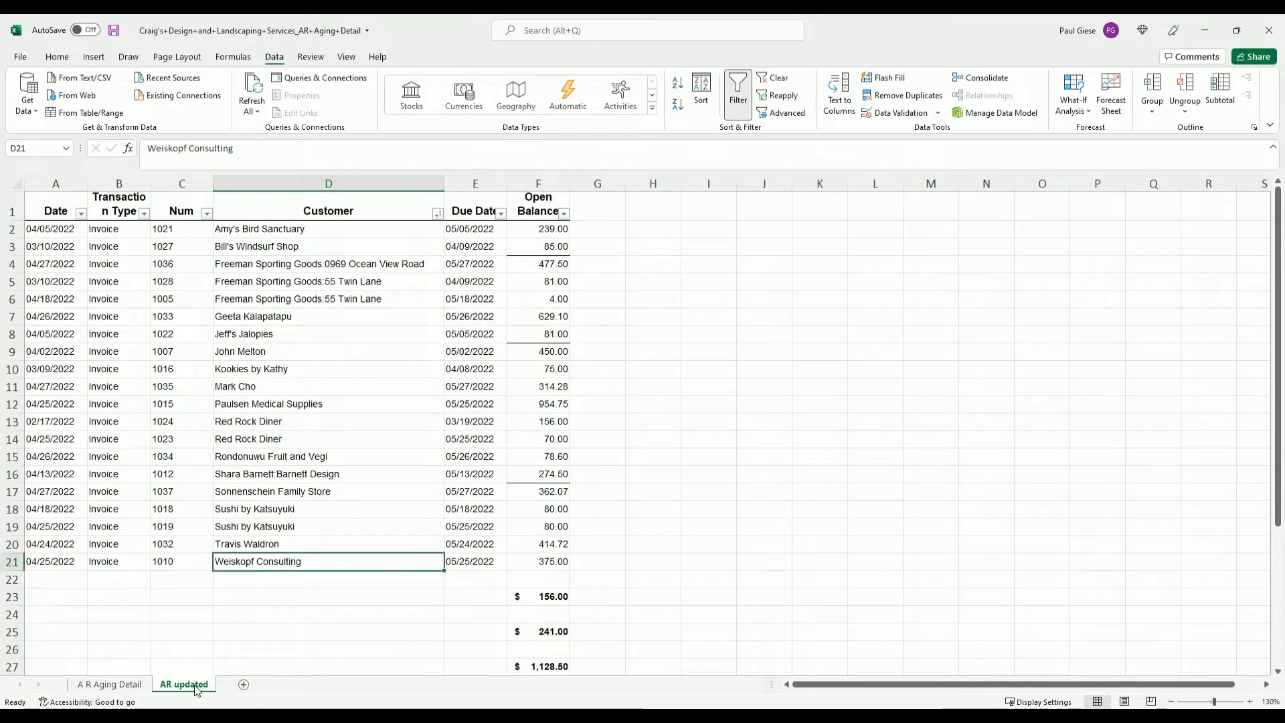
key(Down)
key(shift+space)
key(shift+Down)
key(shift+Down)
key(shift+Down)
key(shift+Down)
key(shift+Down)
key(shift+Down)
key(shift+Down)
key(shift+Down)
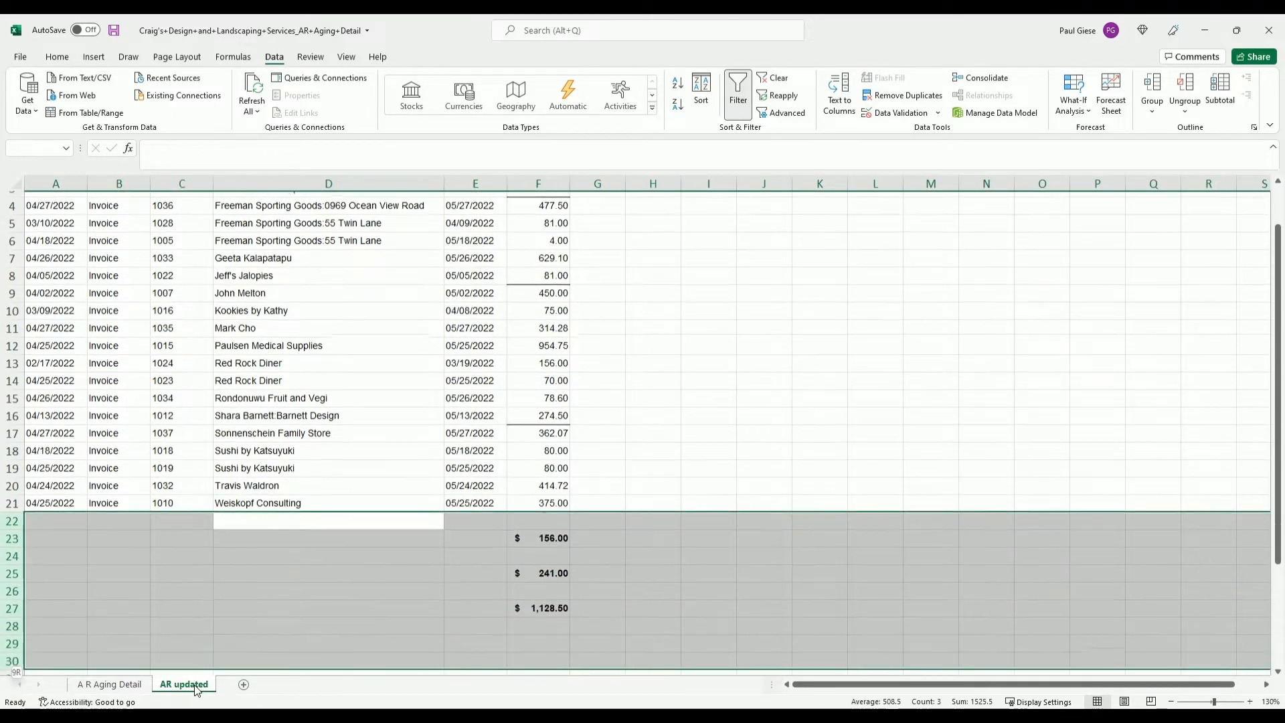
key(Delete)
key(Up)
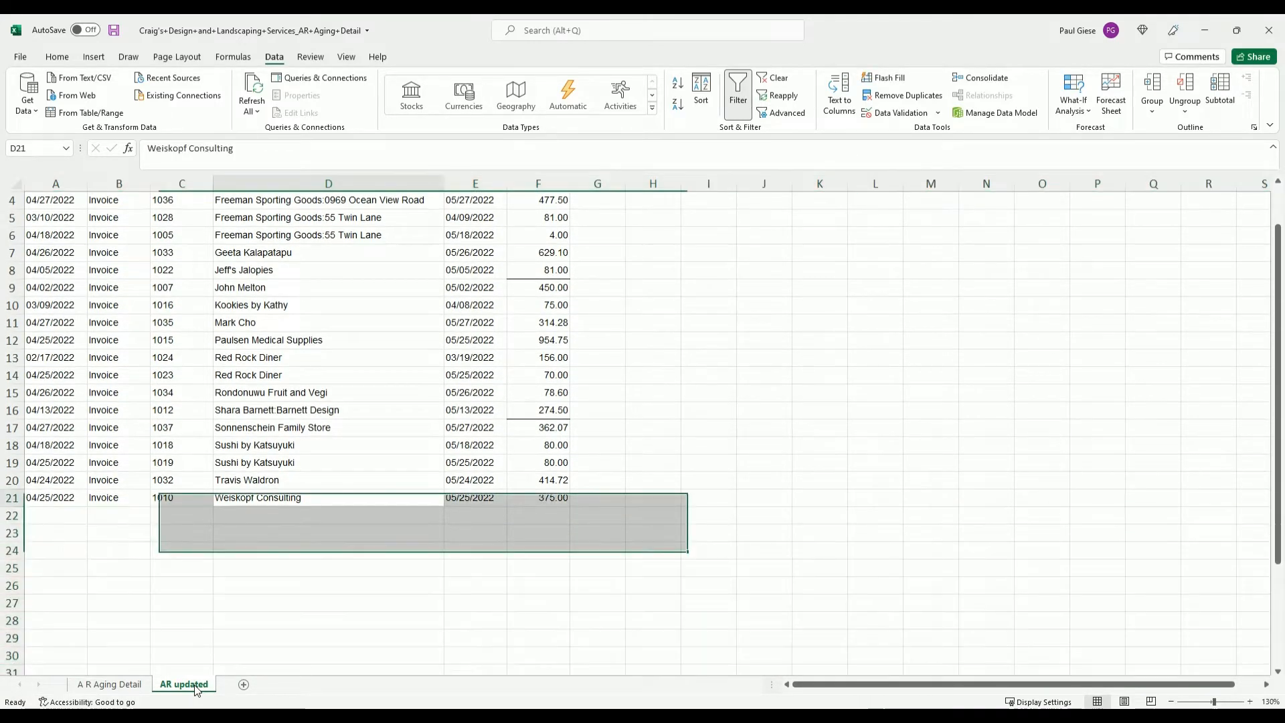
key(ctrl+Up)
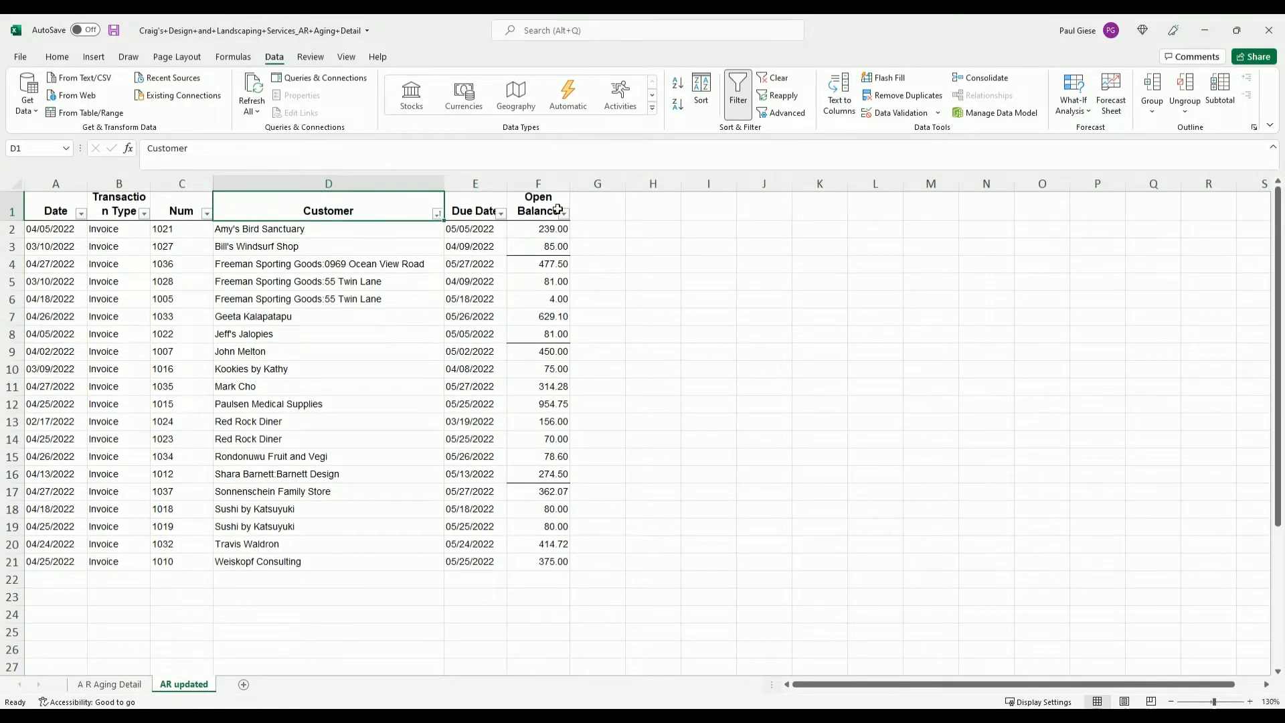
Copy the sum of Open Balance cells F2:F21 into I34 of the A R Aging Detail sheet for comparison with TOTAL.
drag(545, 229, 551, 561)
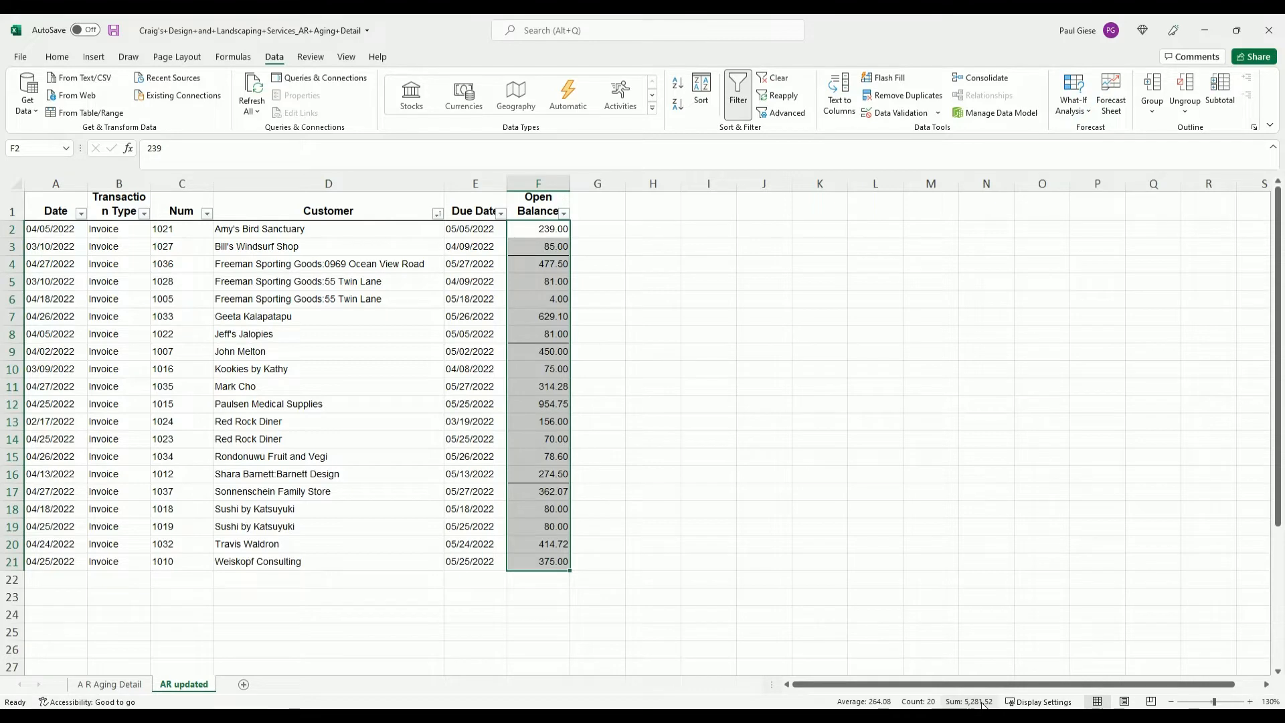
click(109, 685)
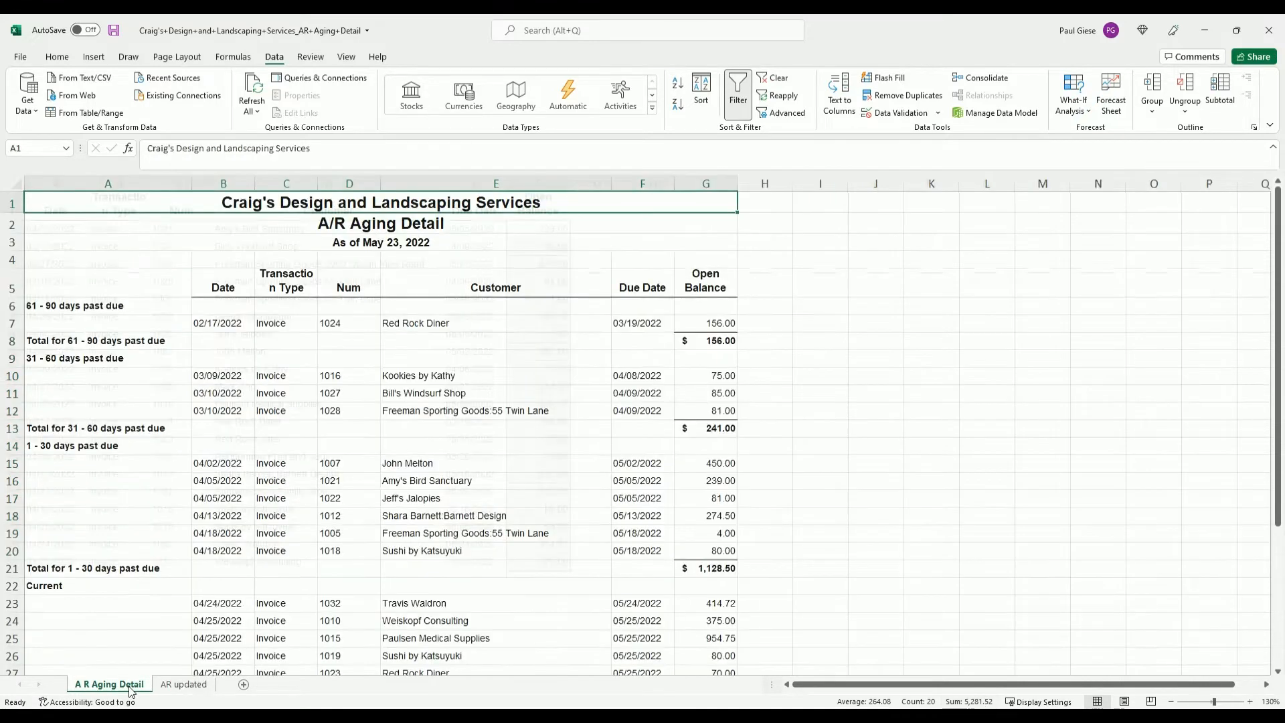
scroll(772, 592, down, 6)
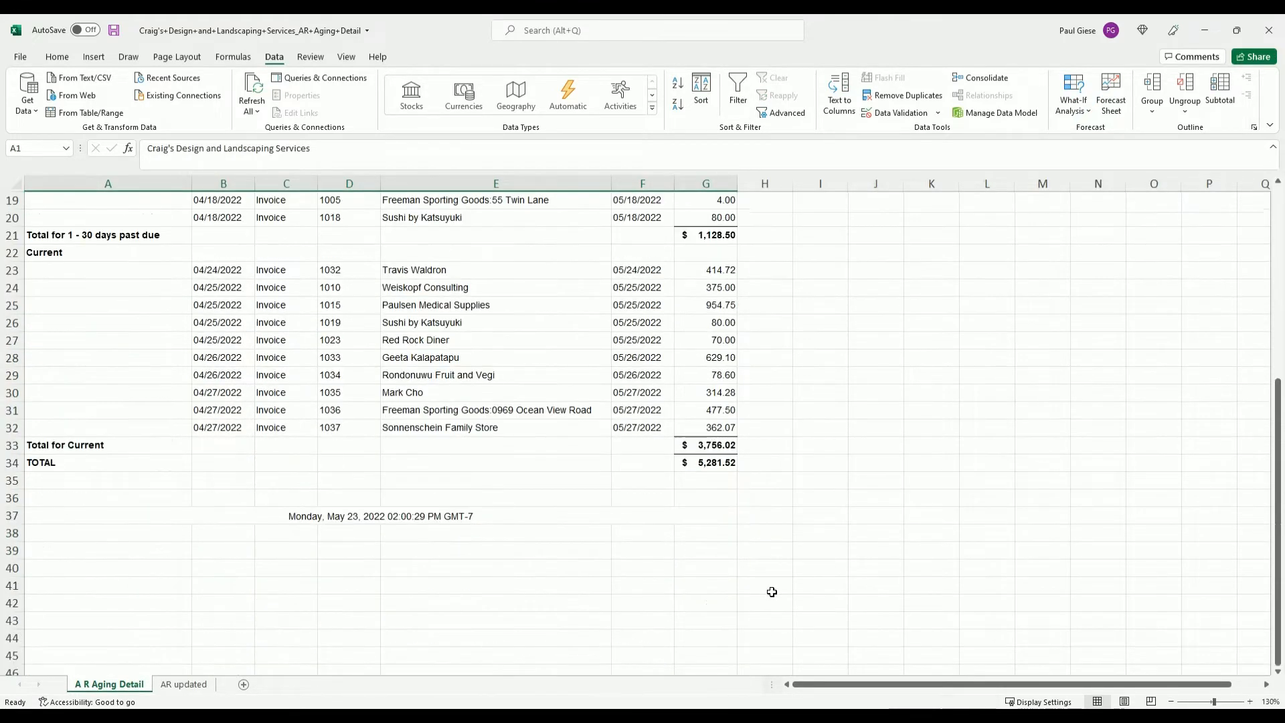
click(820, 462)
key(ctrl+v)
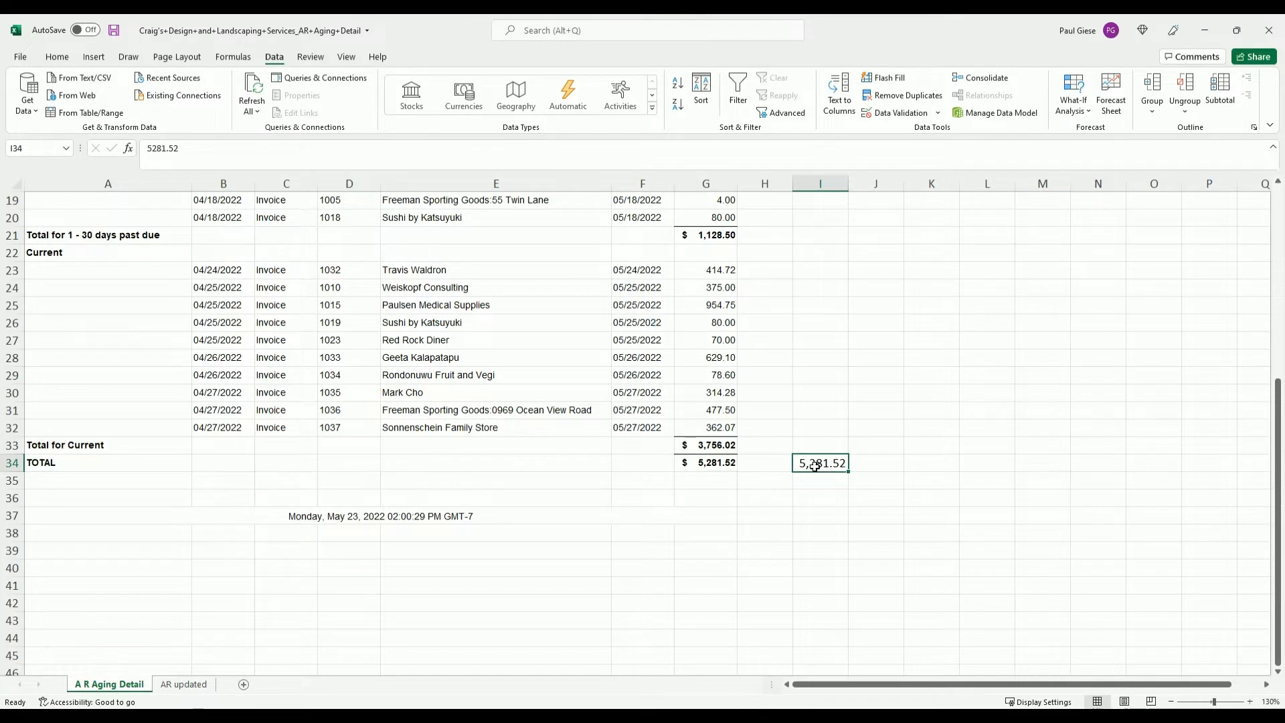
click(873, 466)
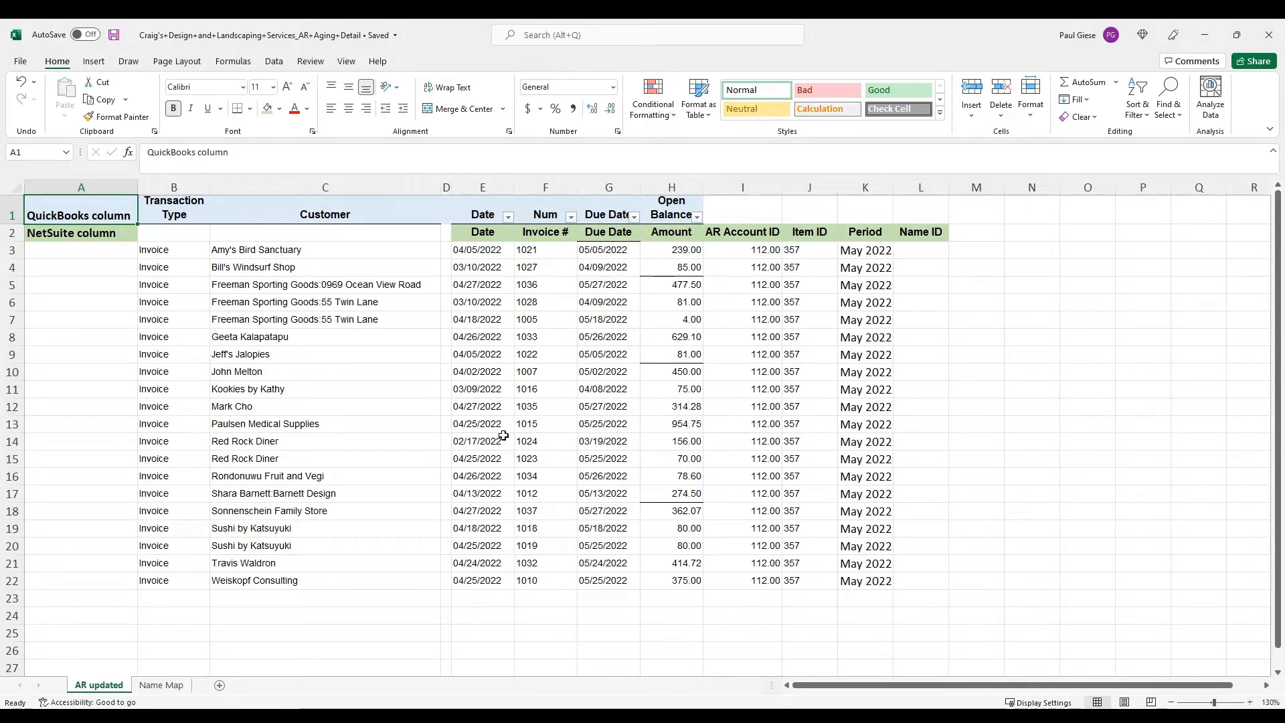
Examine the QuickBooks and NetSuite header rows and the Transaction Type, Customer and Item ID columns in AR updated.
click(12, 209)
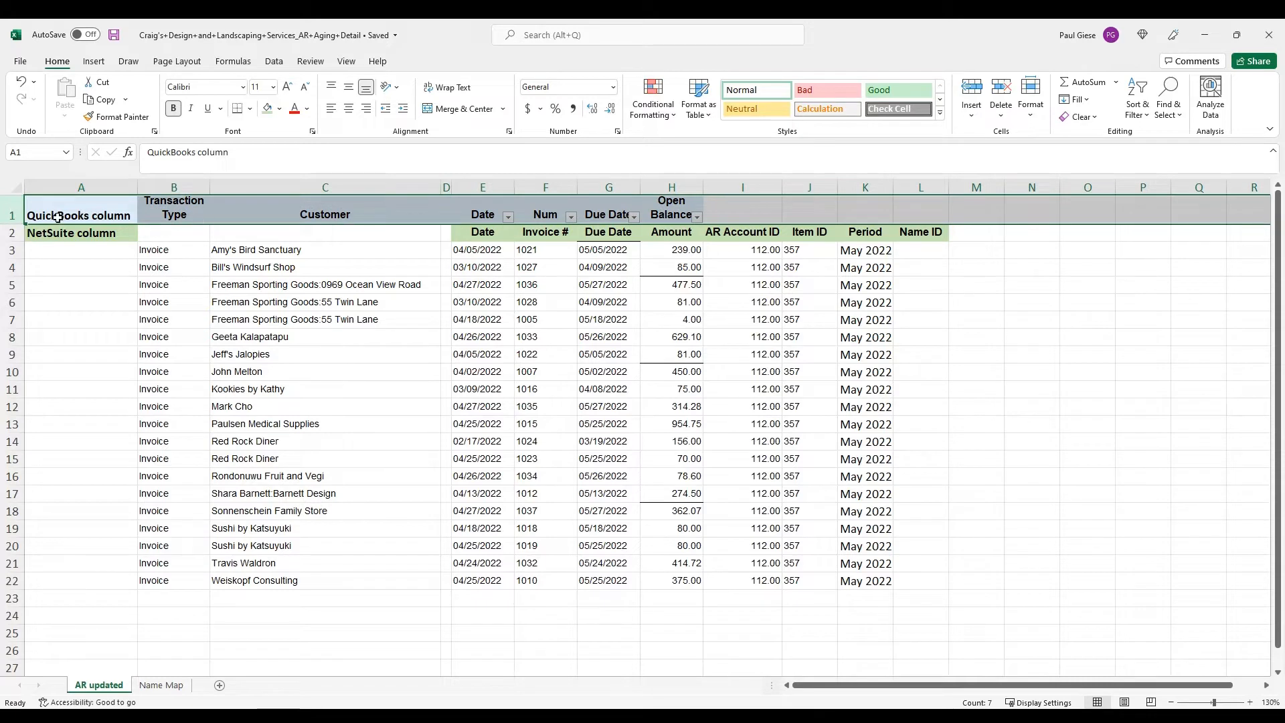
click(14, 232)
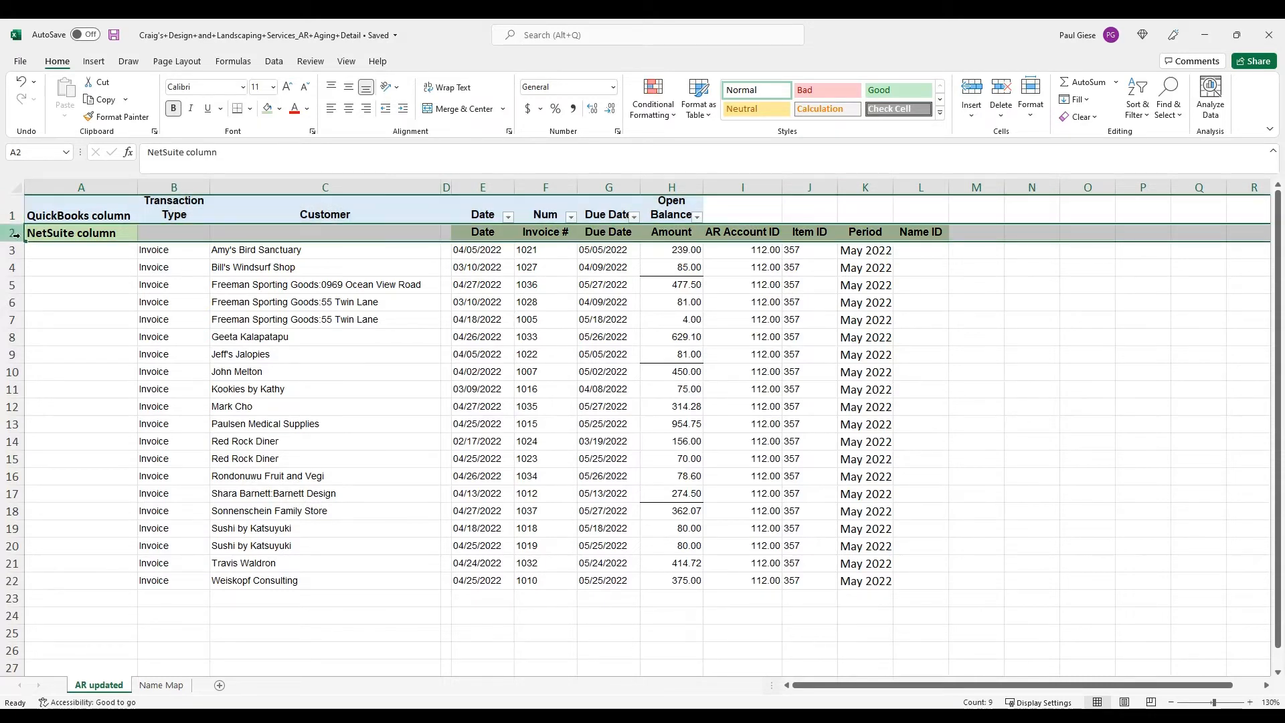
click(157, 267)
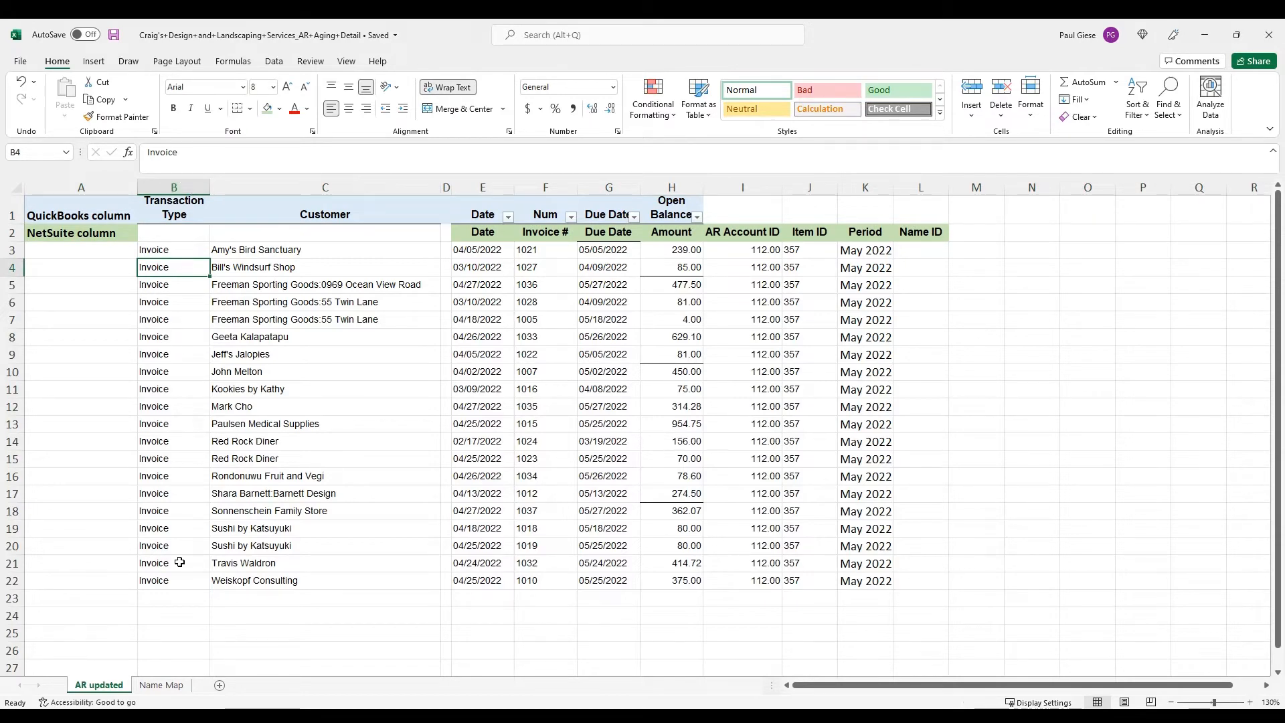
click(317, 184)
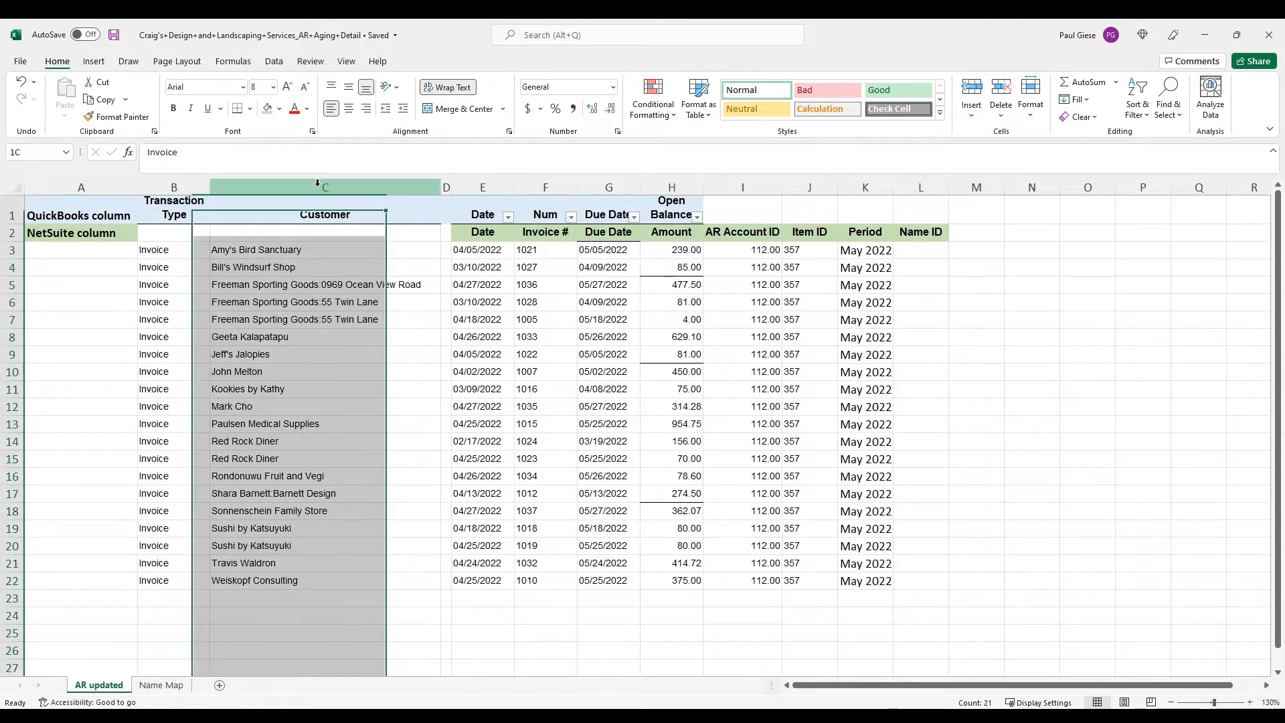
click(291, 255)
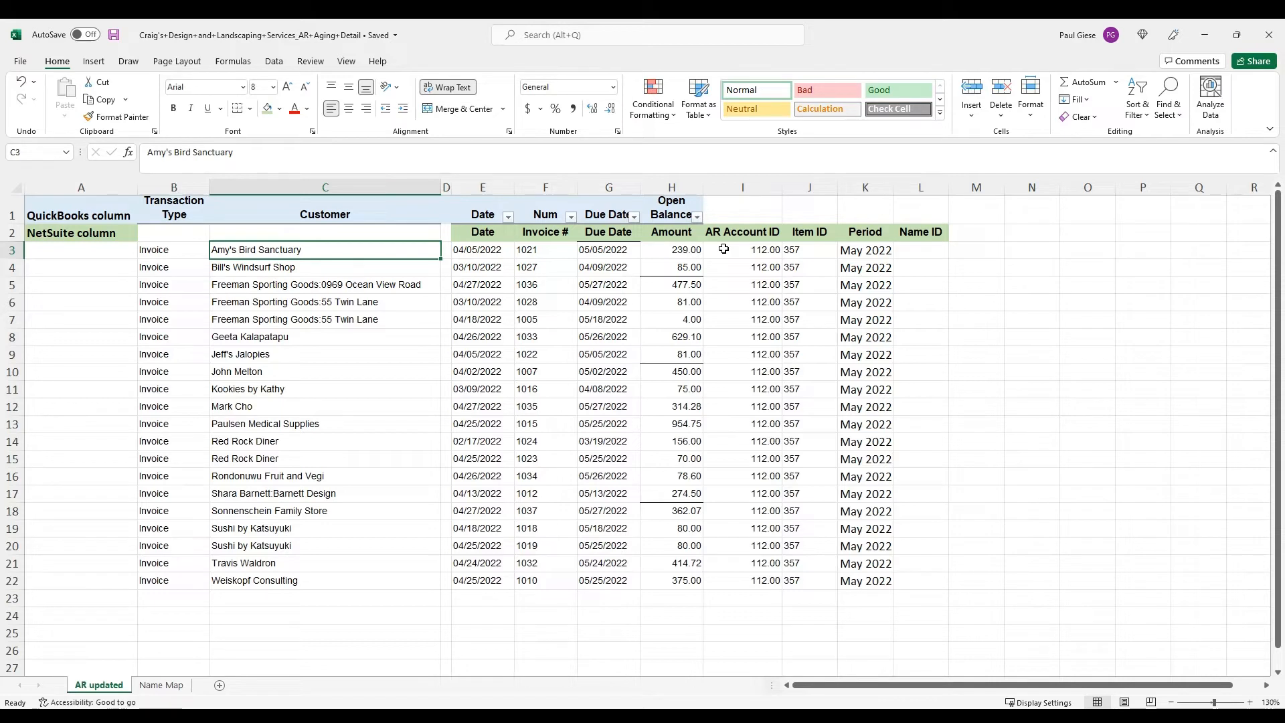
click(795, 245)
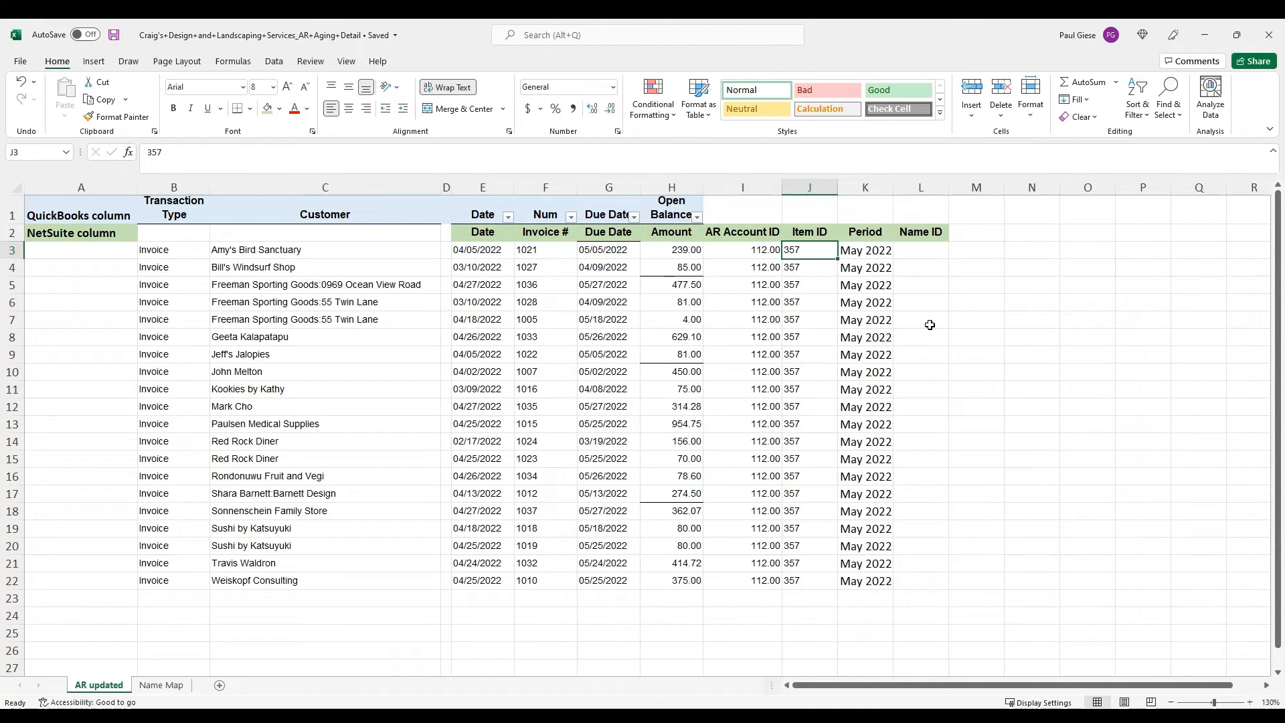
Enter =VLOOKUP(C3,'Name Map'!$A$1:$C$18,3,FALSE) in Name ID cell L3 to look up the customer's internal ID.
click(905, 258)
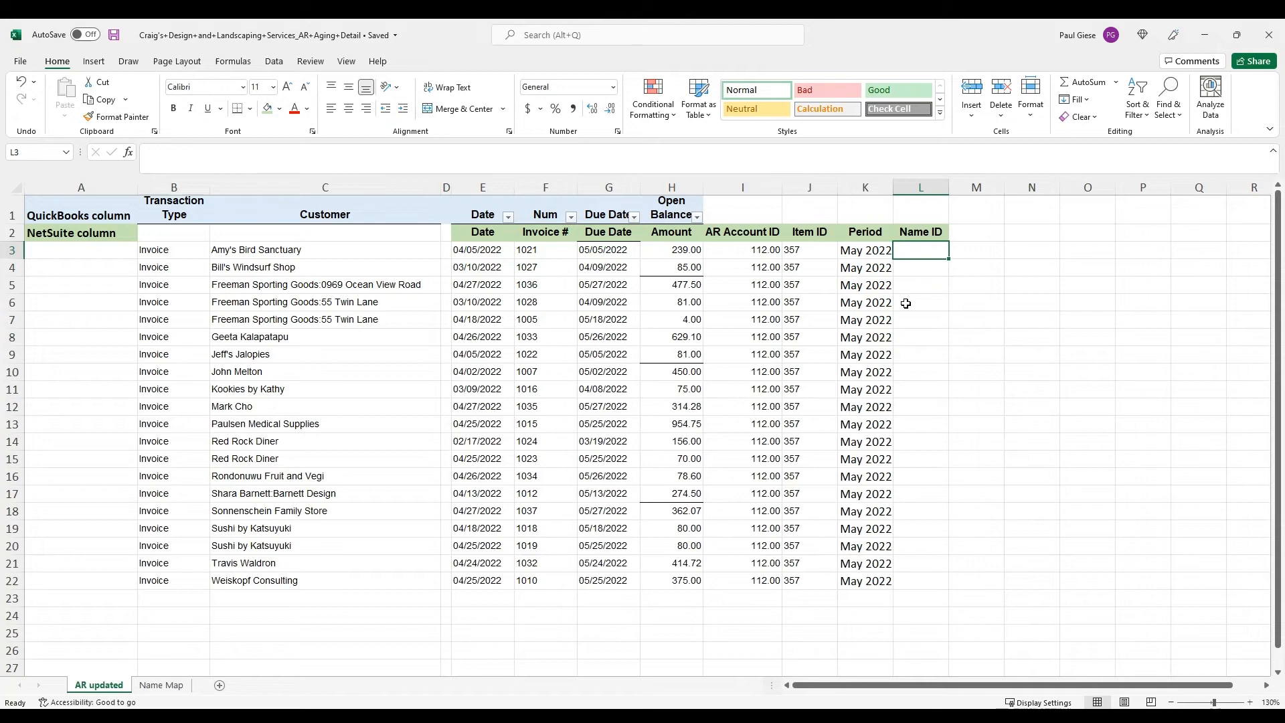
text(=VLOOKUP()
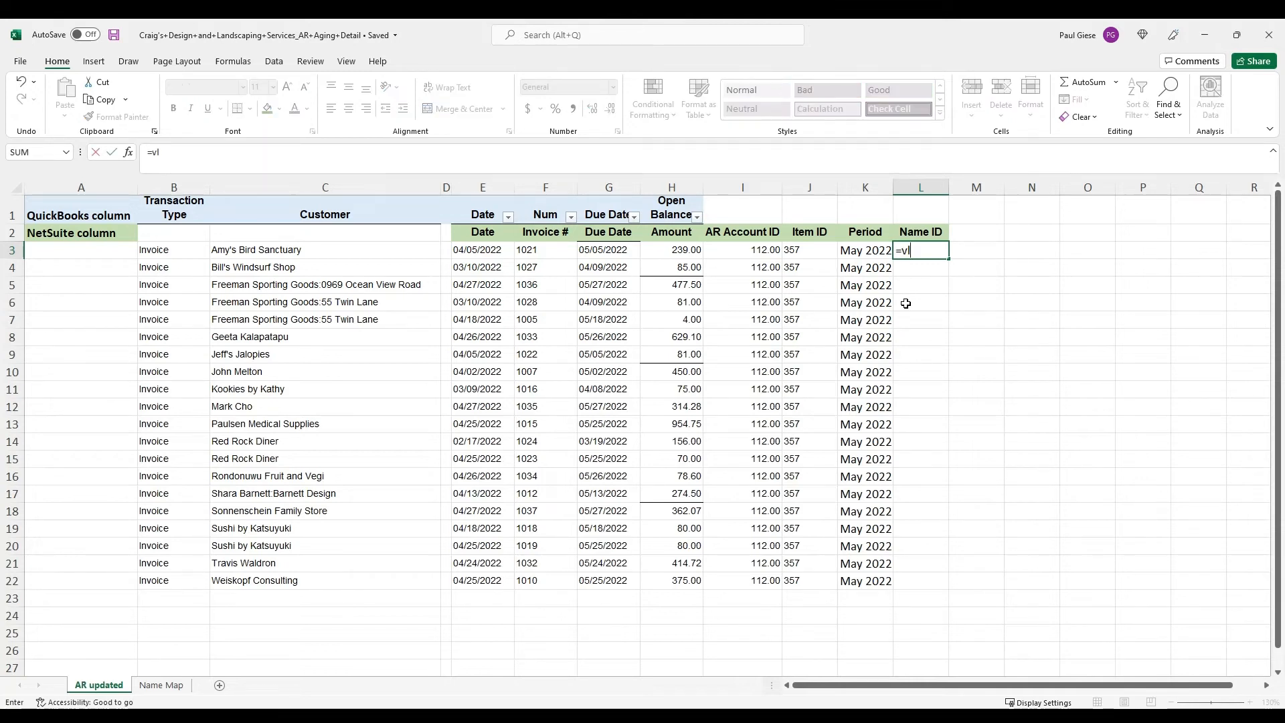
key(Left)
key(Left)
key(Left)
key(Left)
key(Left)
key(Left)
key(Left)
key(Left)
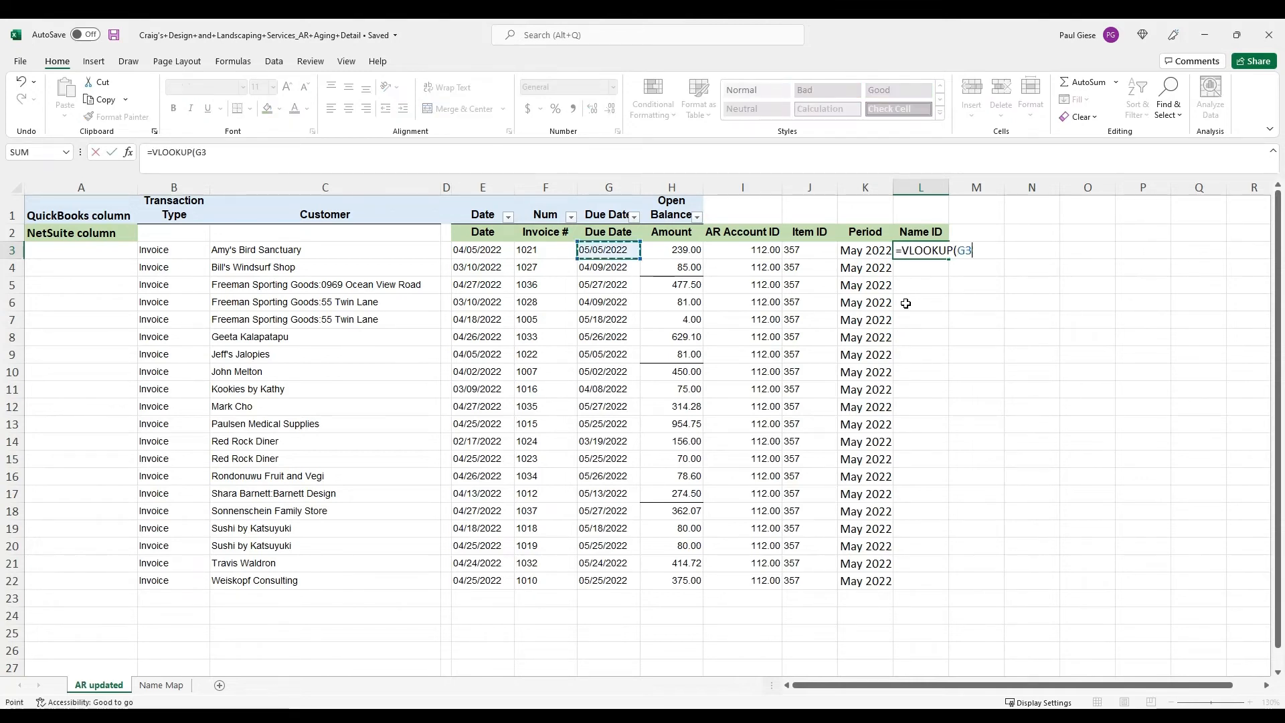
key(Left)
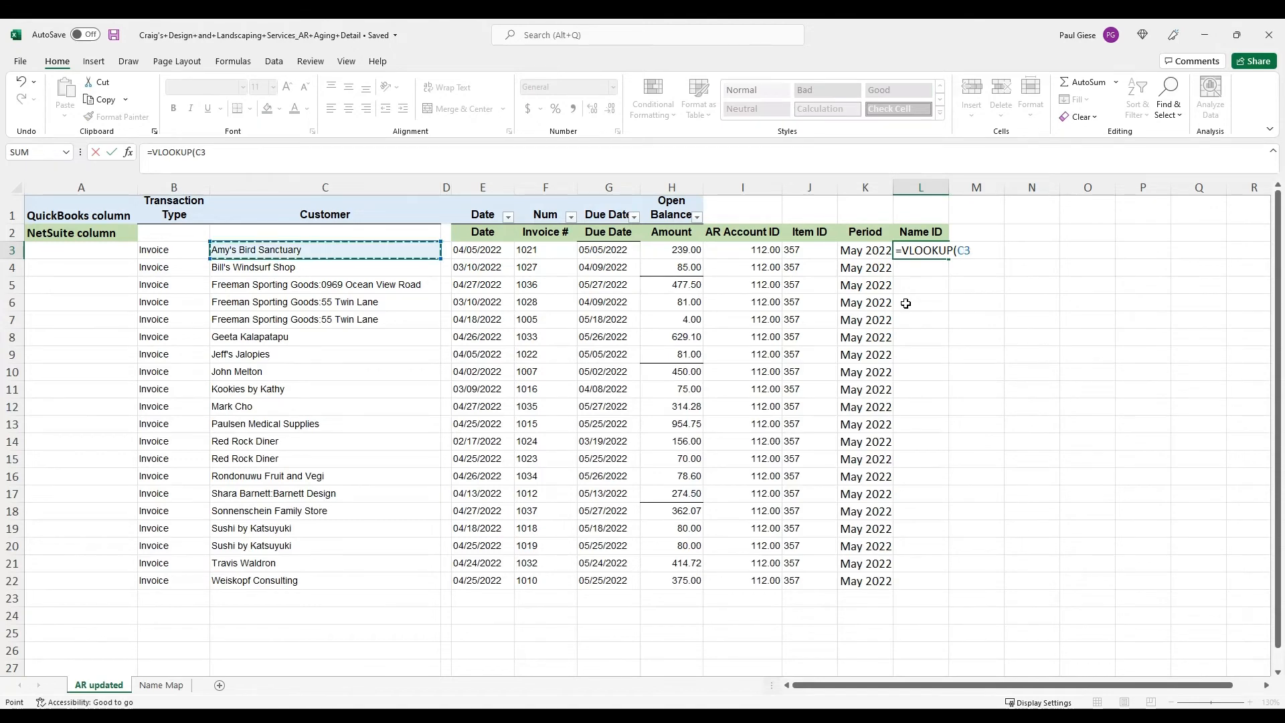
text(,)
key(ctrl+Page_Down)
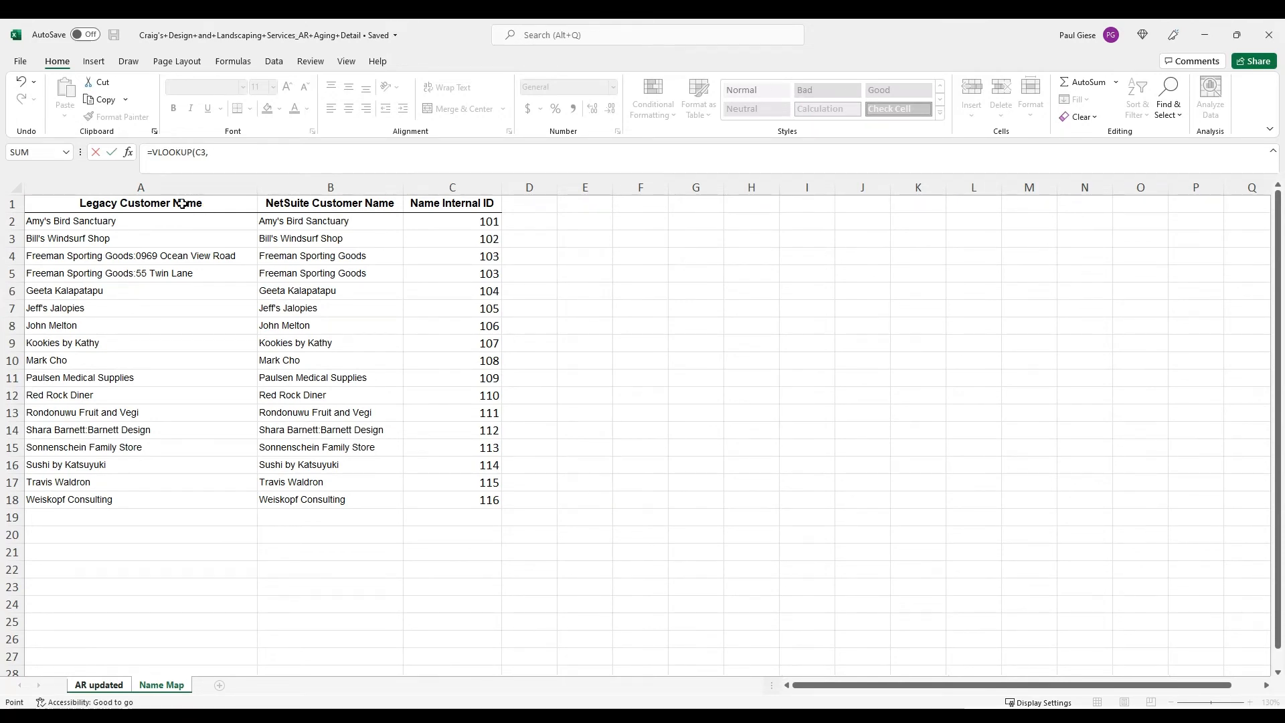
drag(182, 203, 447, 499)
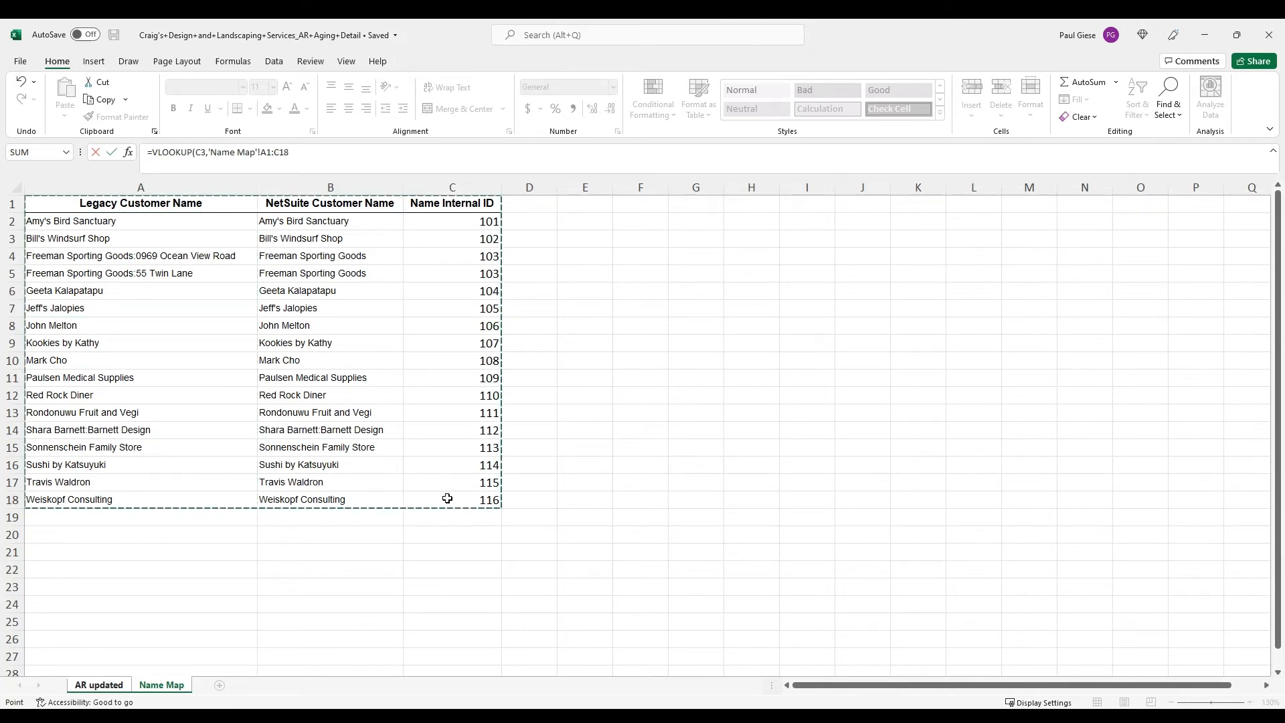
key(F4)
text(,)
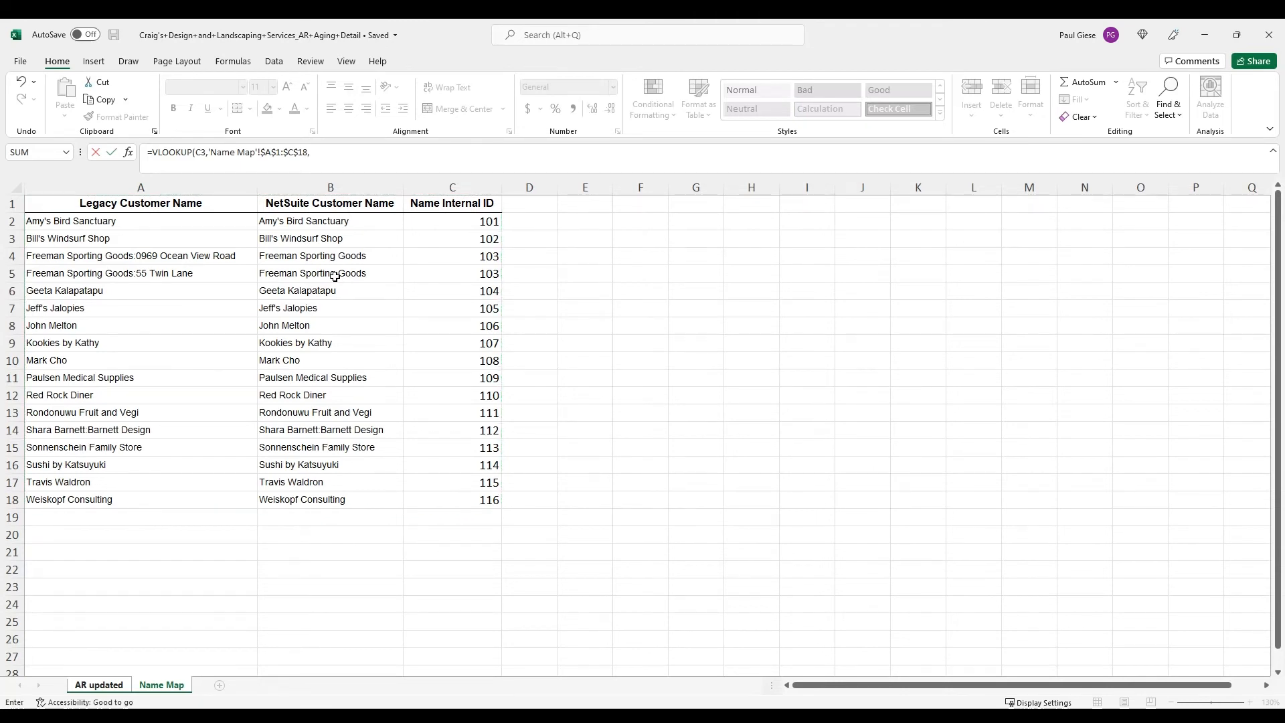
text(3,false))
key(Return)
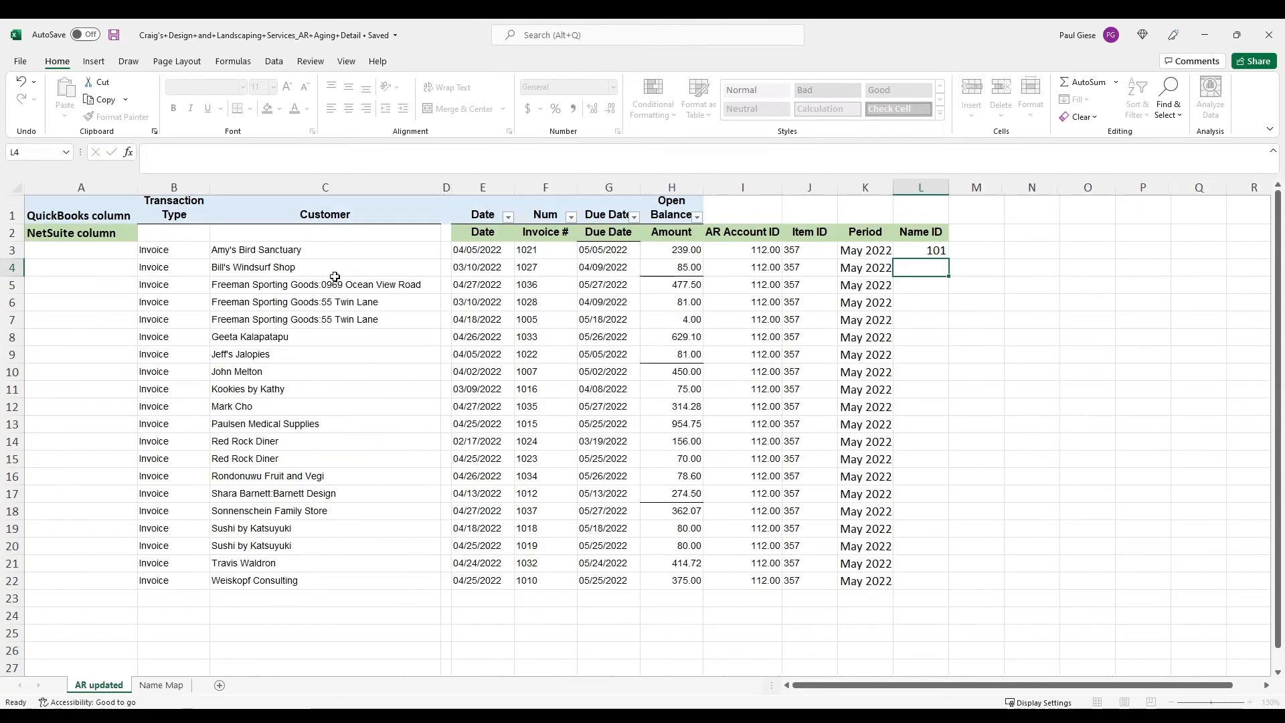
Copy the Name ID lookup formula from L3 down through L22 for all invoice rows.
key(Up)
key(ctrl+c)
key(Left)
key(ctrl+Down)
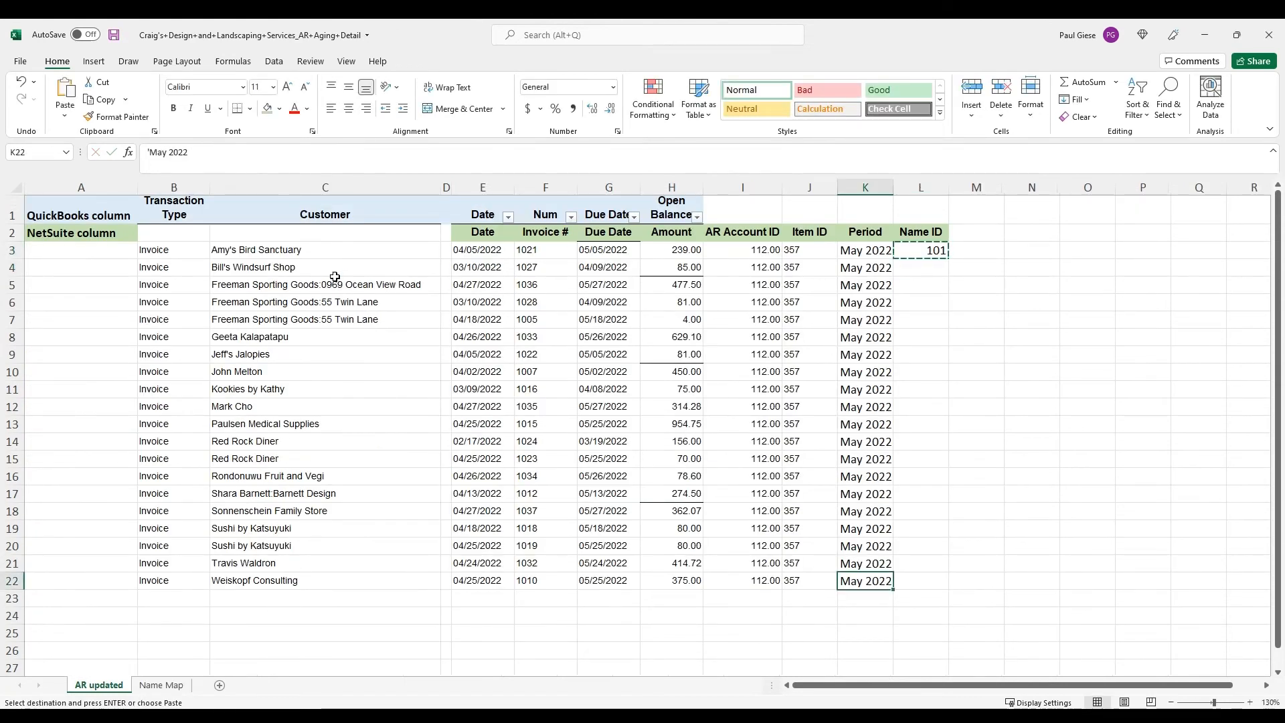
key(Right)
key(ctrl+shift+Up)
key(ctrl+v)
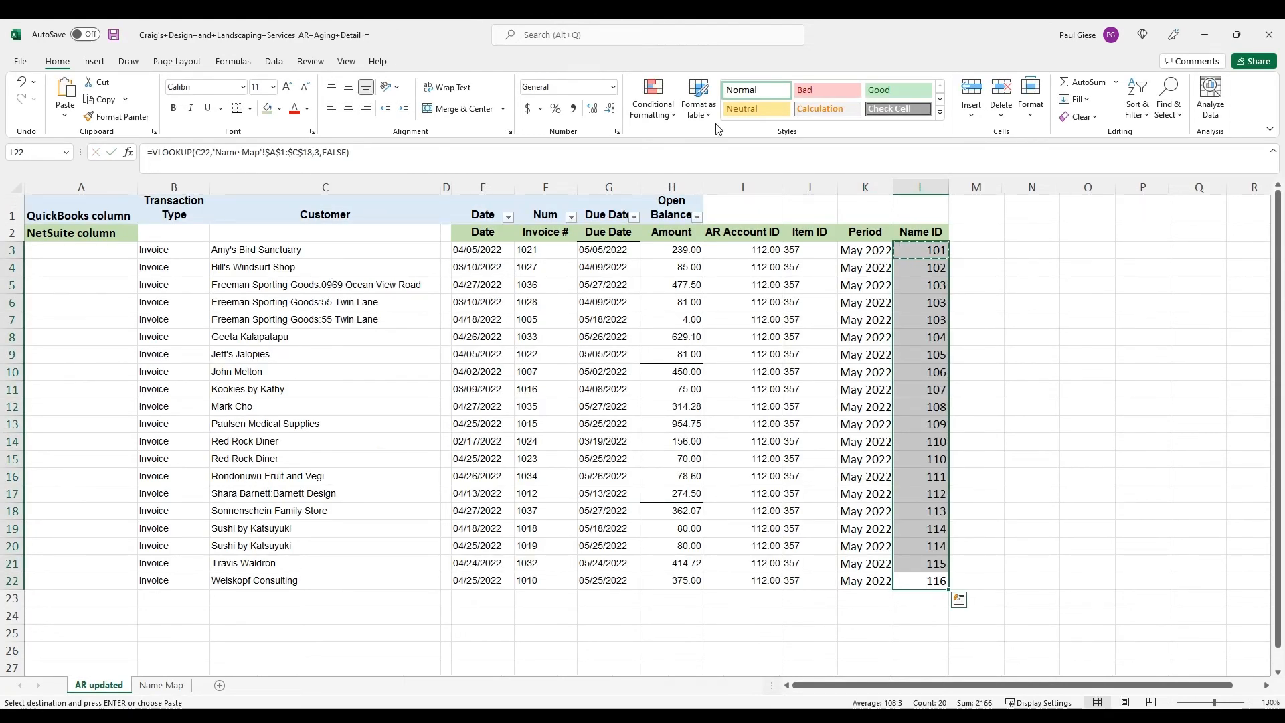